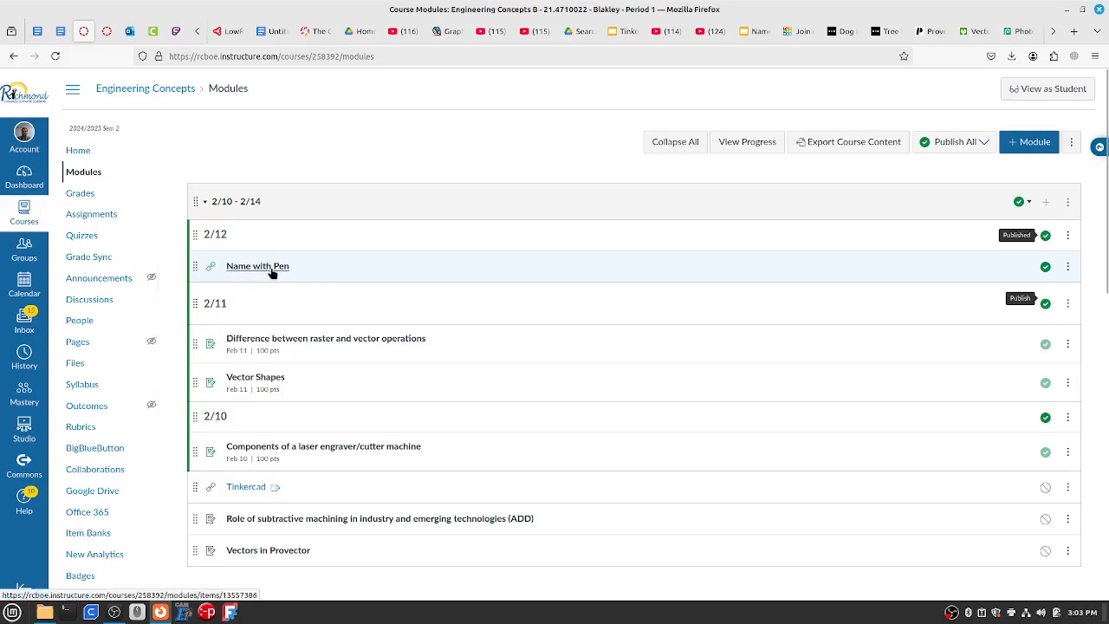
Open the Name with Pen presentation from the 2/12 module and follow its Period 1 Tinkercad class link
click(271, 266)
click(745, 33)
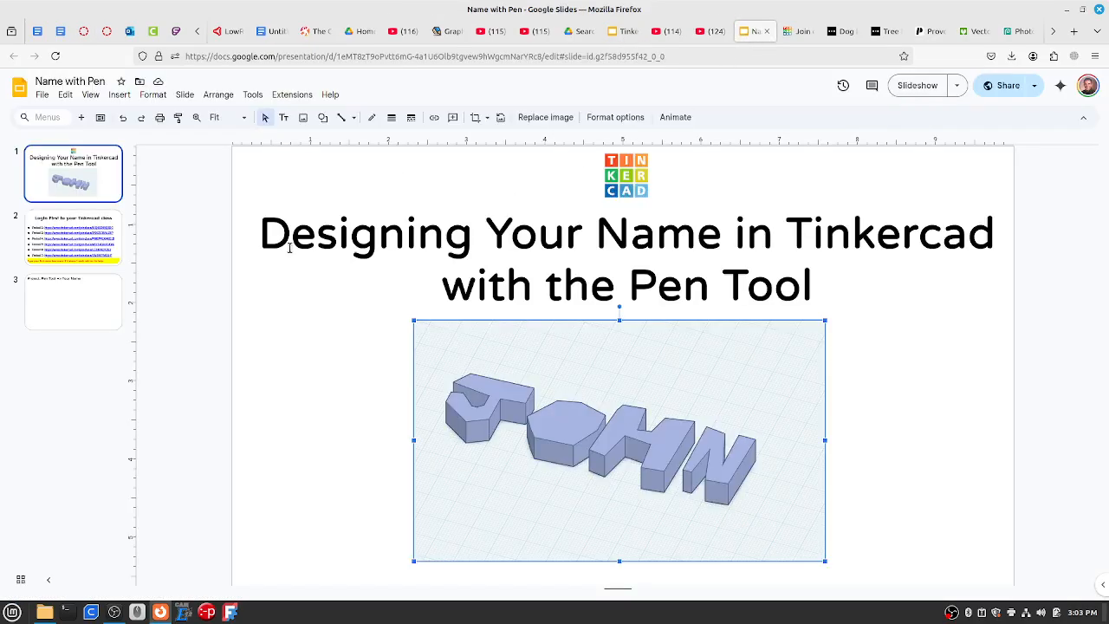
click(84, 229)
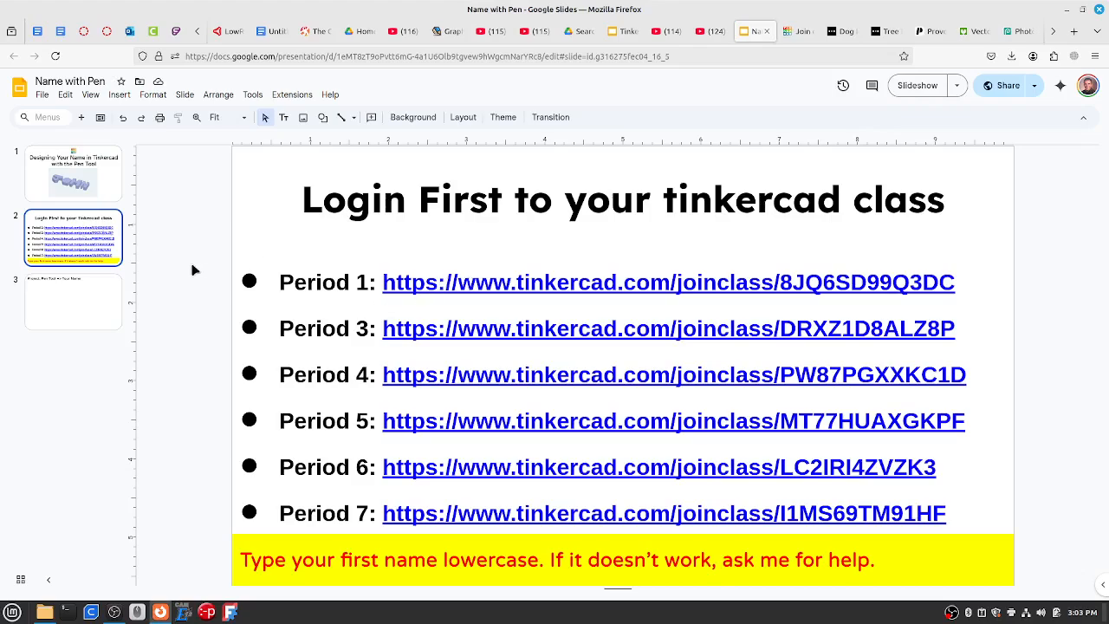
click(559, 283)
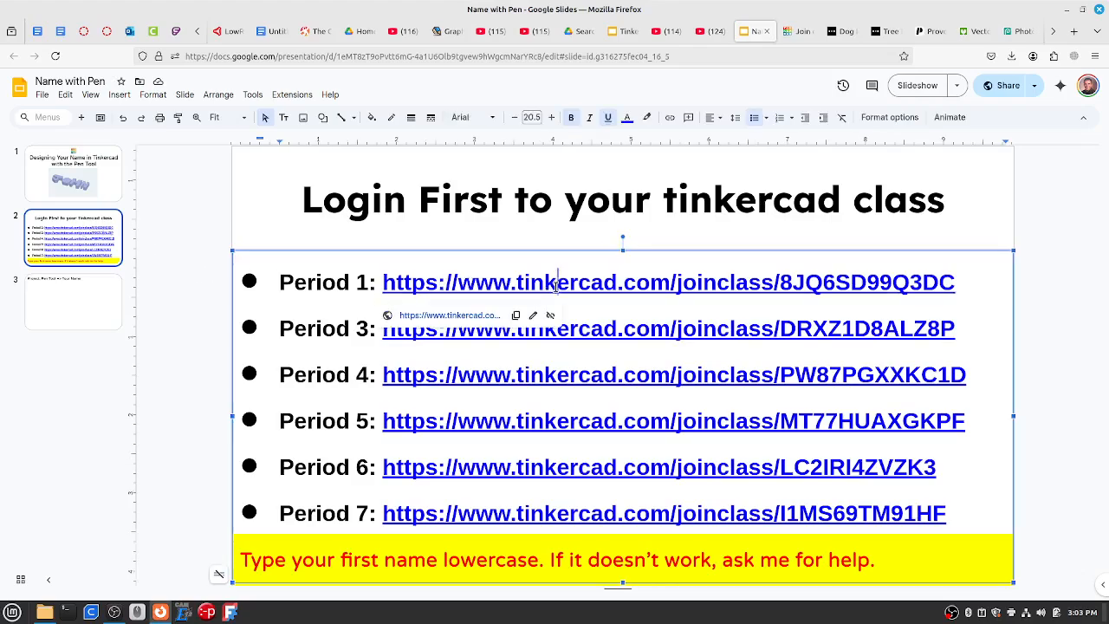
click(442, 316)
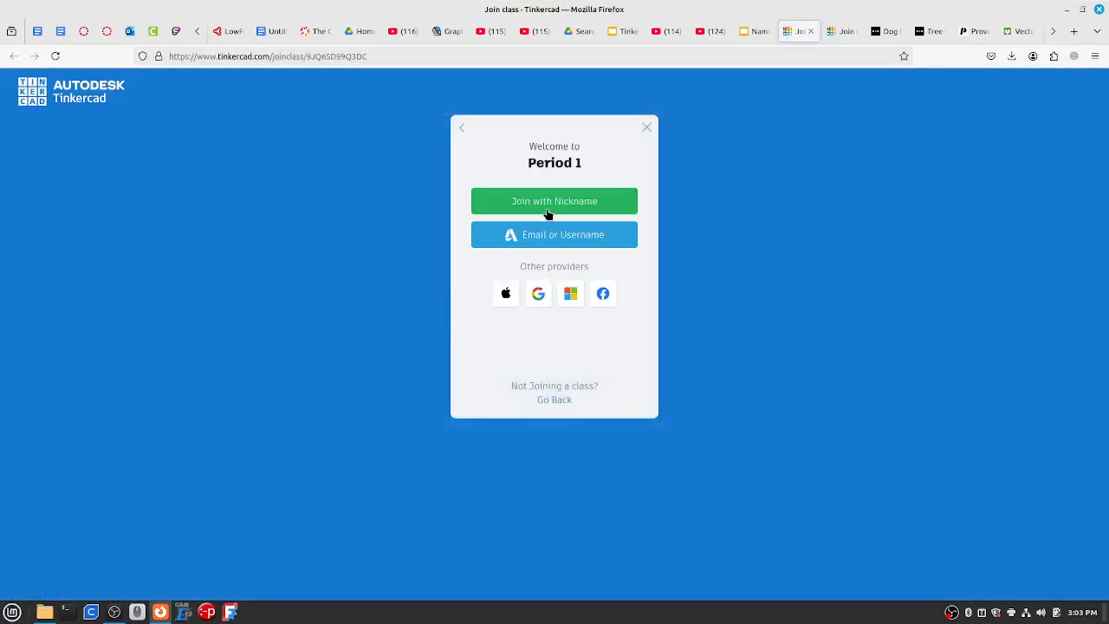
Join the Period 1 class by entering the student's nickname
click(545, 207)
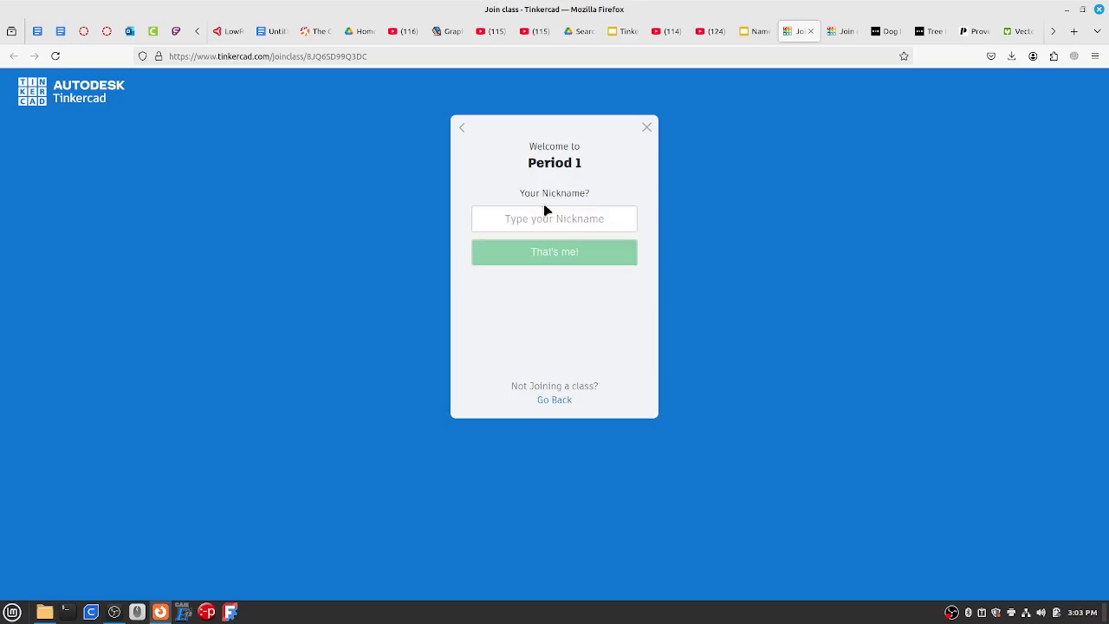
click(551, 218)
text(john)
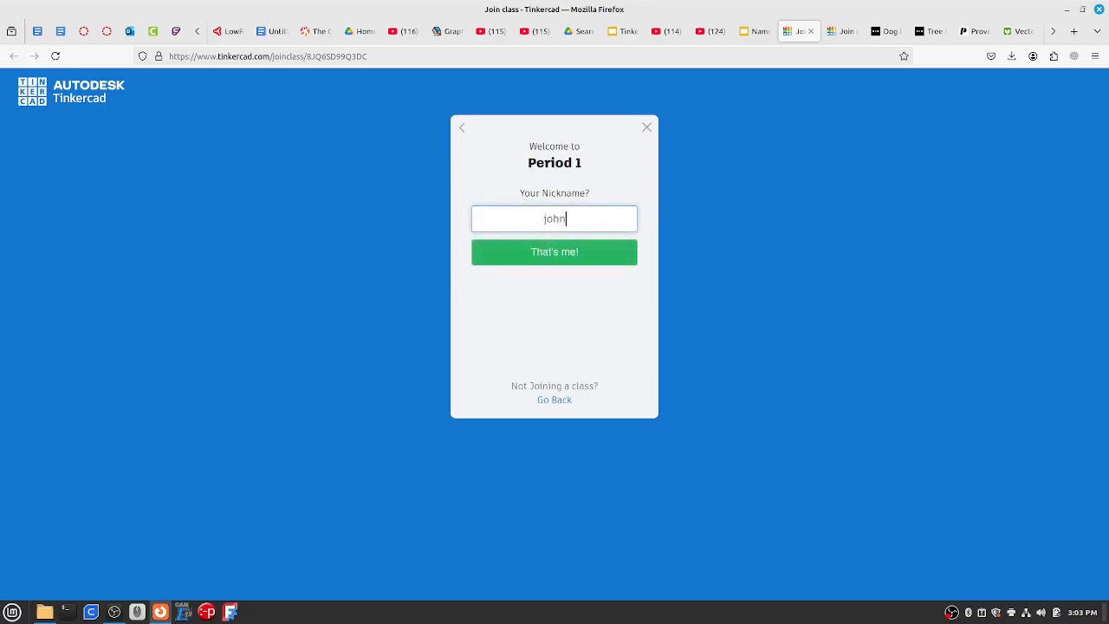
click(555, 253)
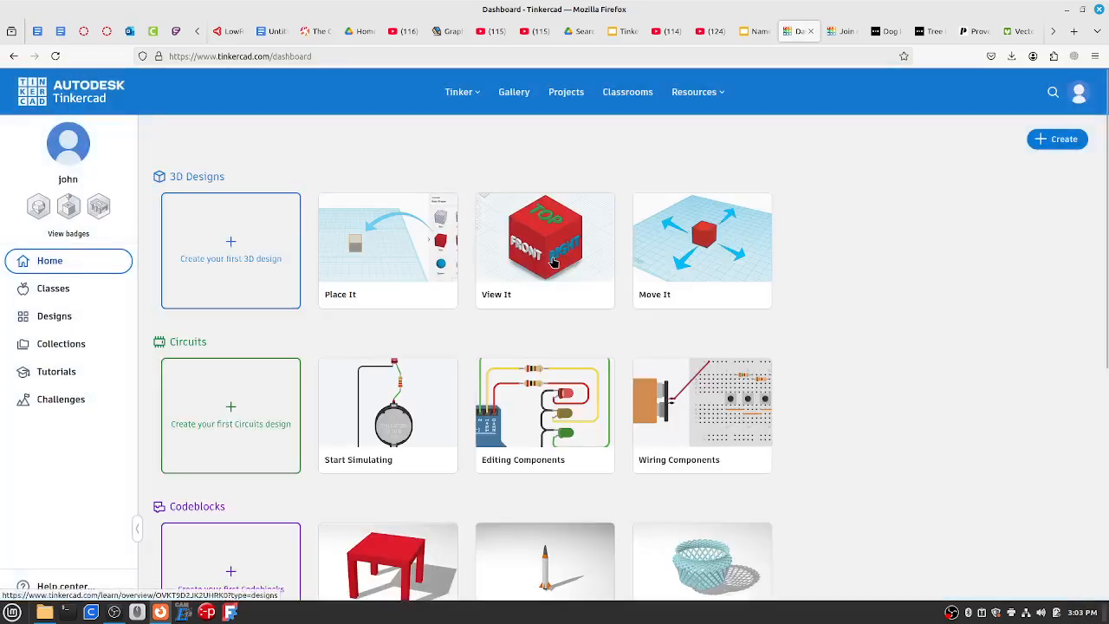
Create a new 3D design and switch its workplane to the orthographic view
click(1072, 149)
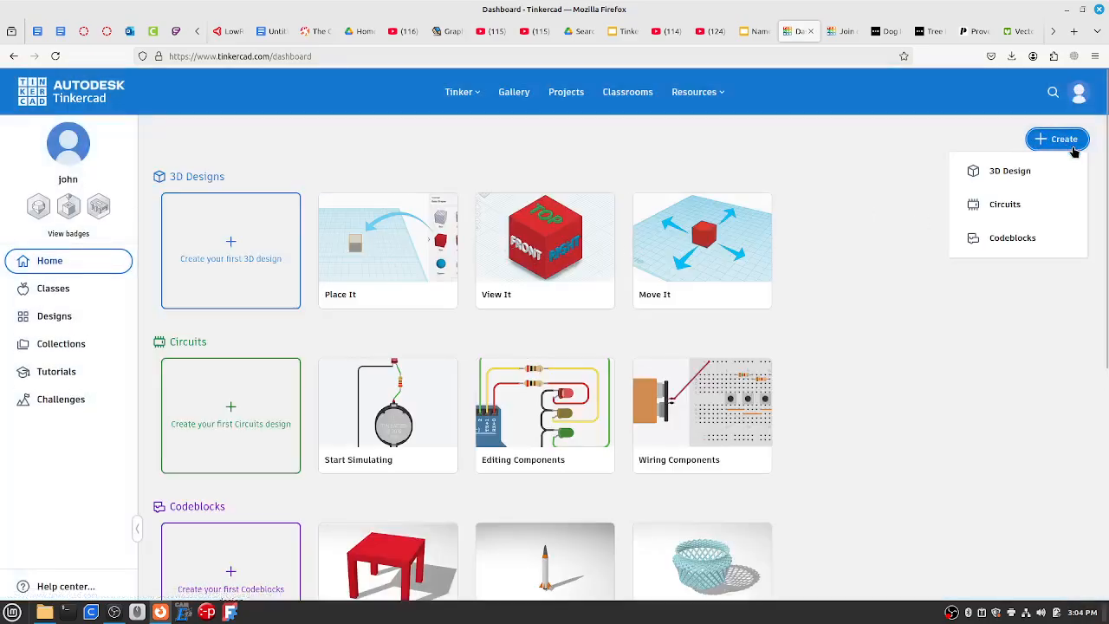
click(1023, 172)
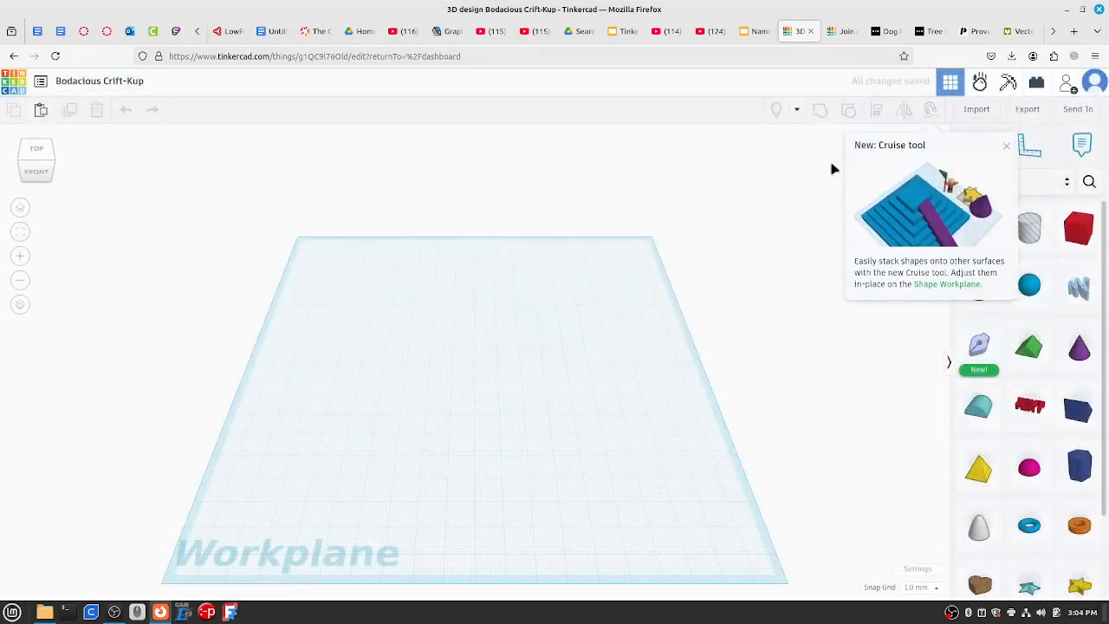
click(1008, 146)
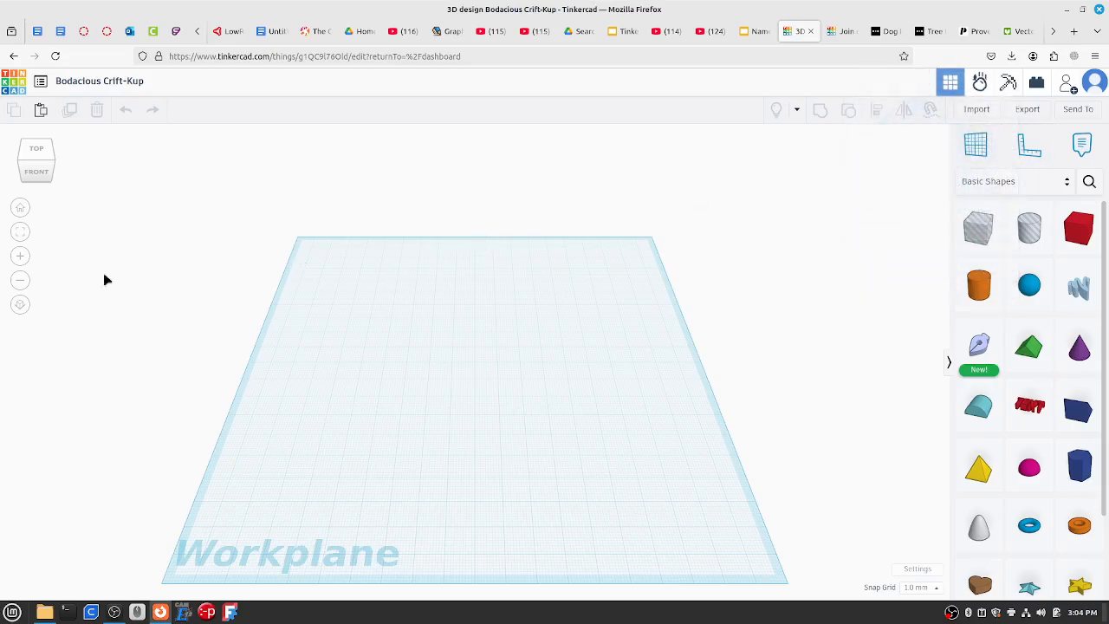
click(20, 304)
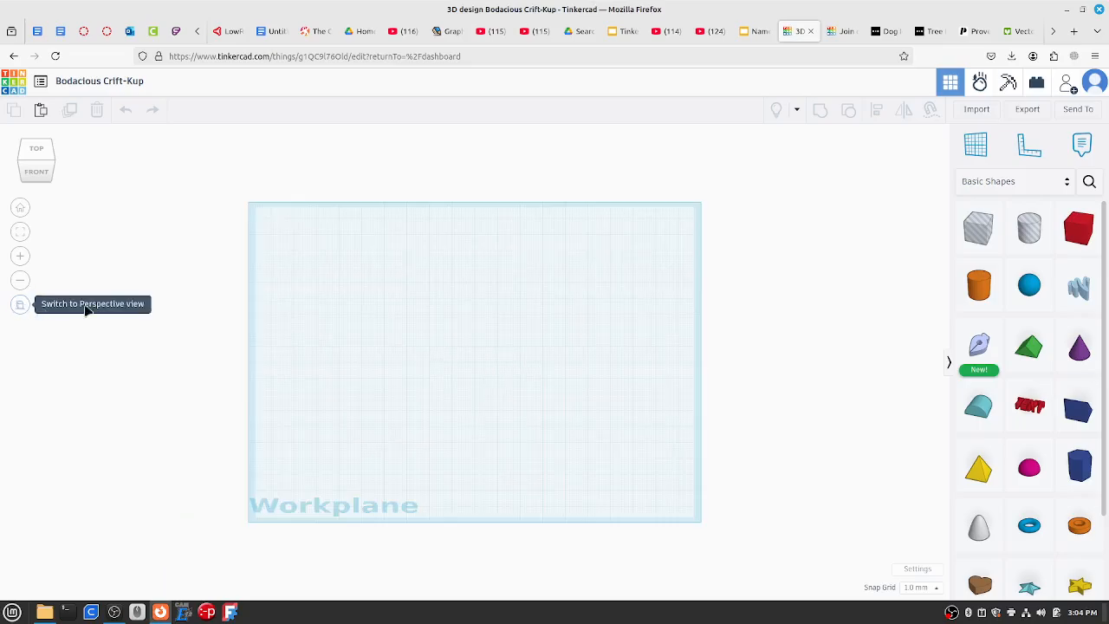
right_drag(410, 324, 366, 303)
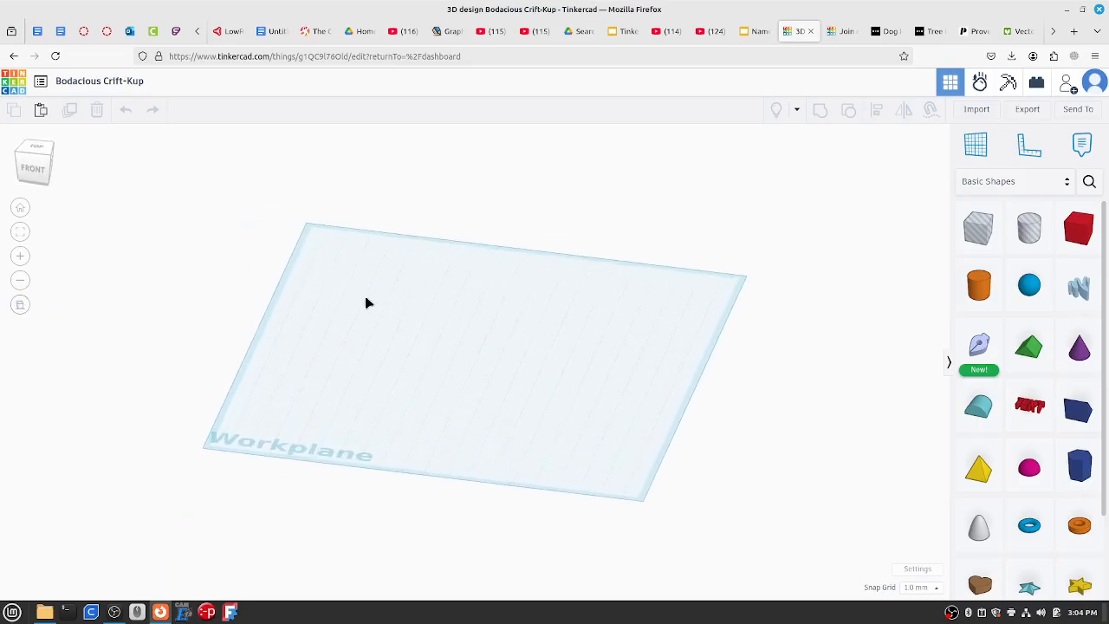
Place a Sketch shape on the workplane and dismiss the Sketching introduction to reach the empty sketch grid
click(988, 348)
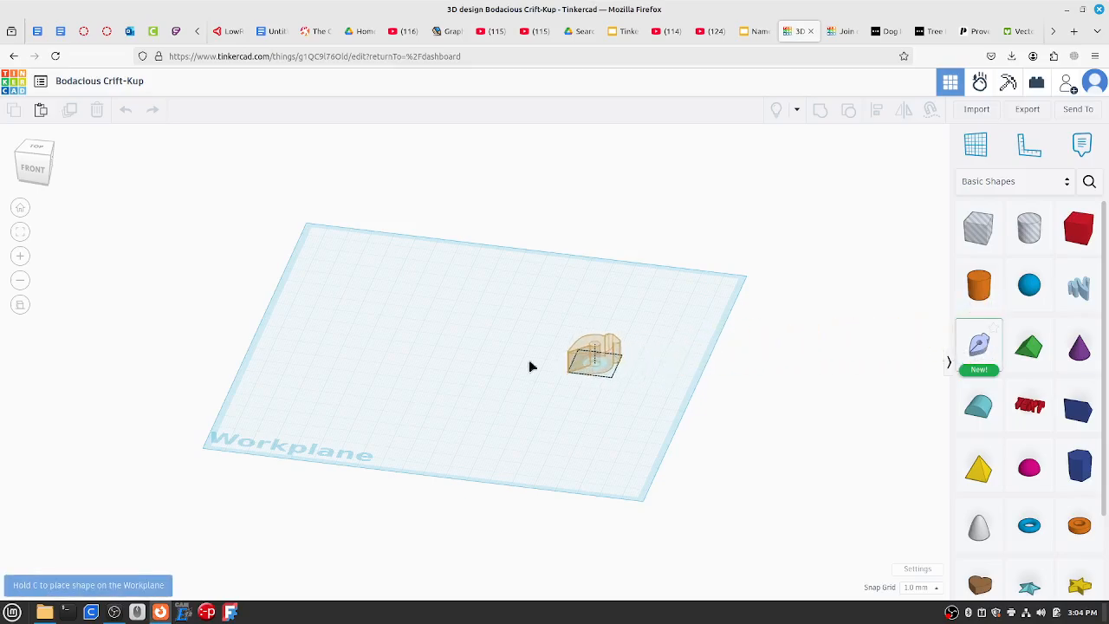
click(469, 351)
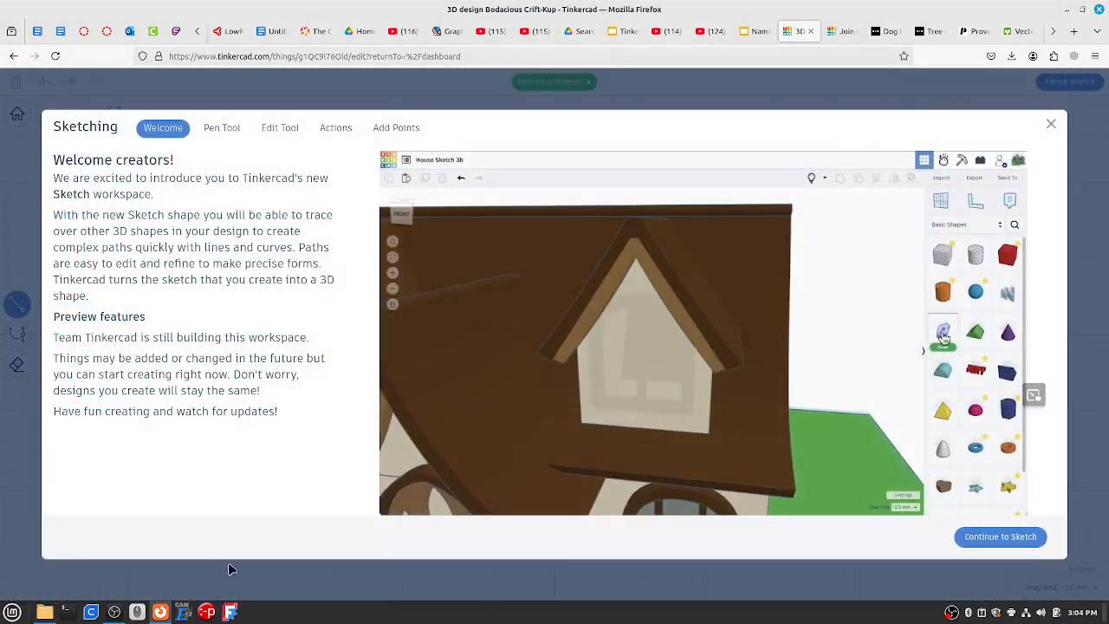
mouse_move(115, 611)
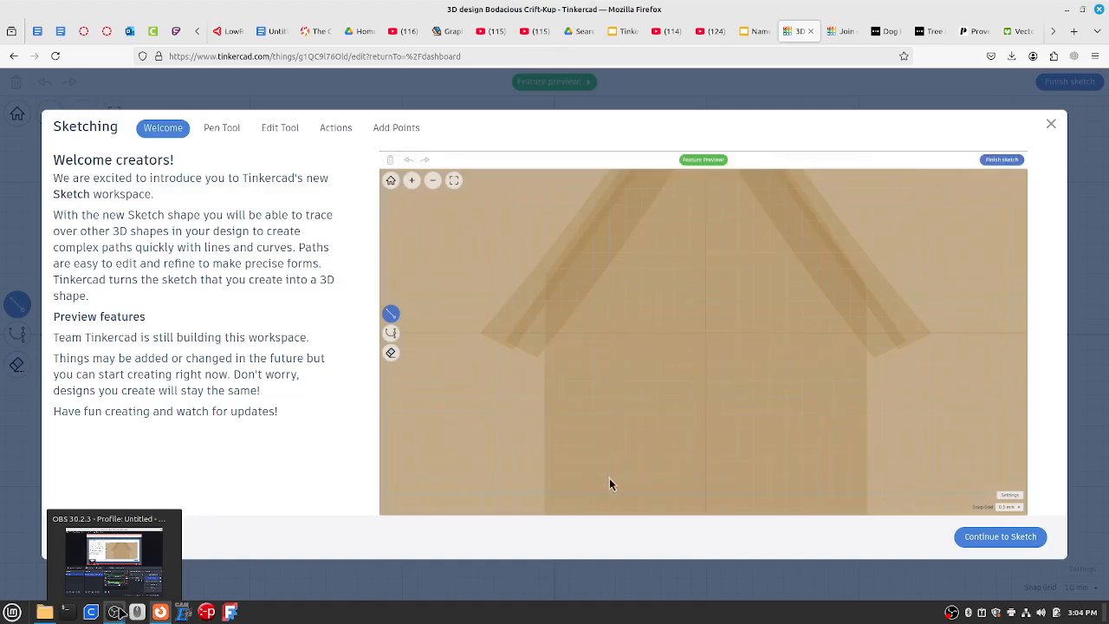
click(401, 81)
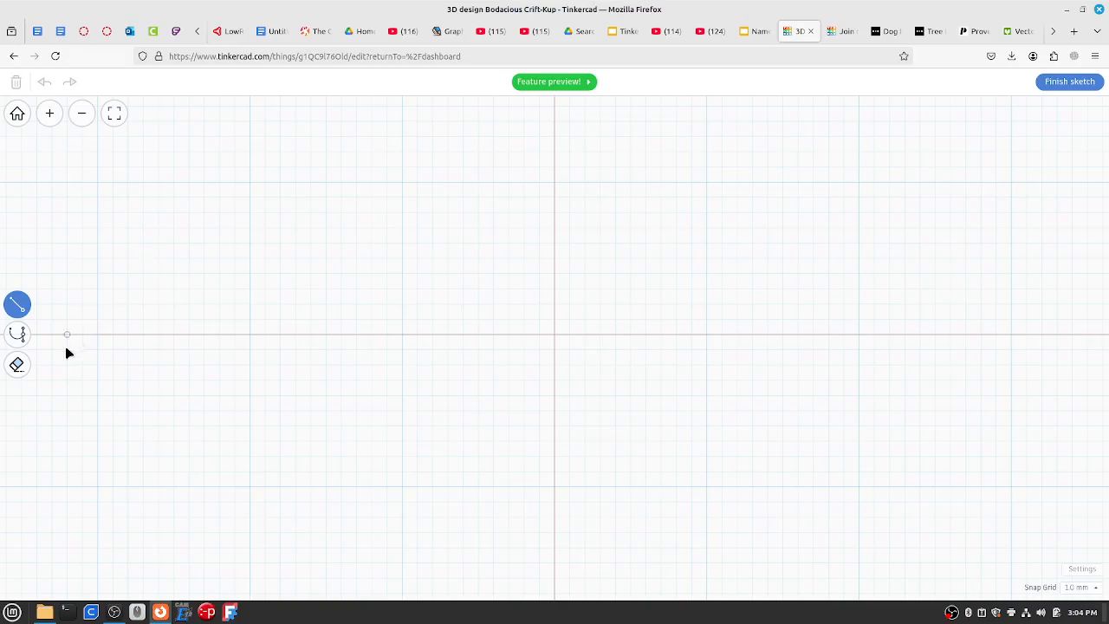
Draw a closed straight-line outline of a block letter J with a wide top bar and a hook curling left
click(387, 152)
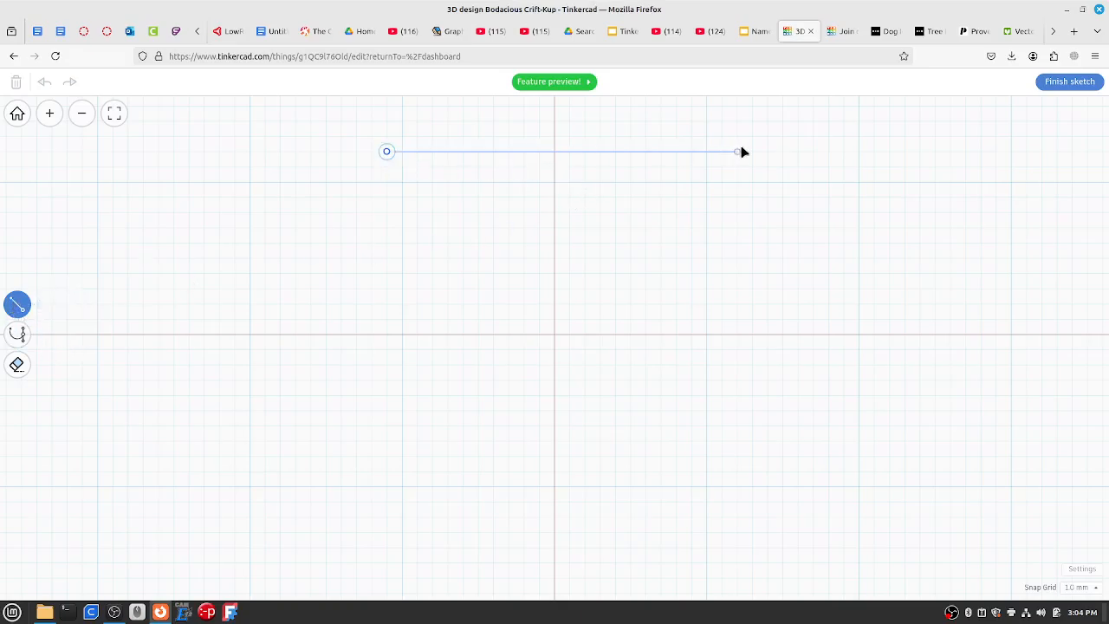
click(782, 152)
click(783, 243)
click(615, 257)
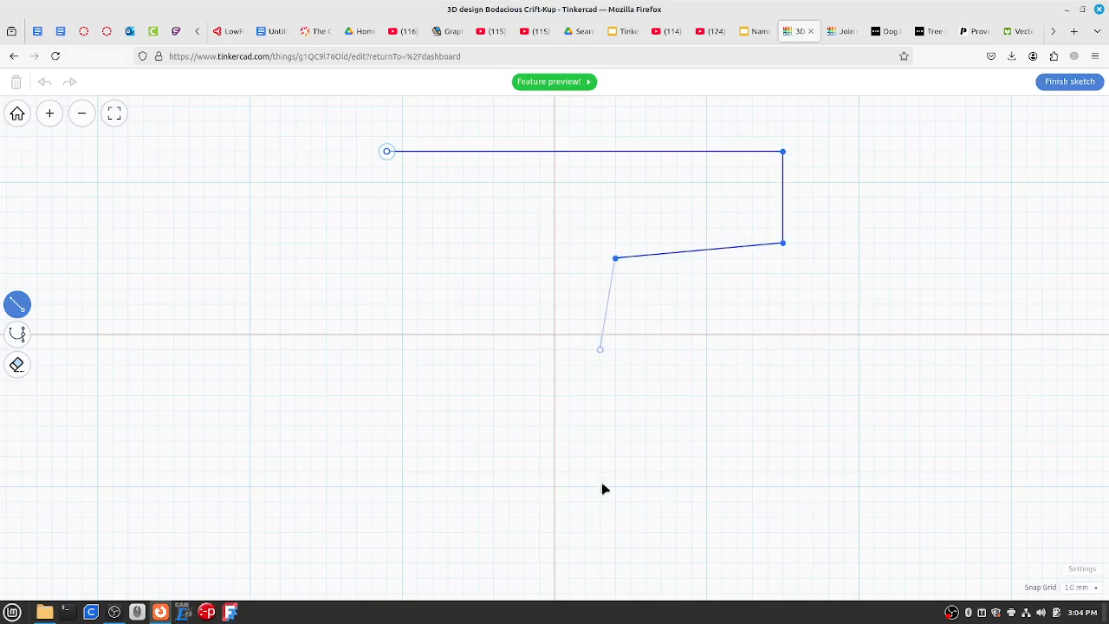
click(615, 548)
click(463, 562)
click(386, 501)
click(356, 456)
click(370, 395)
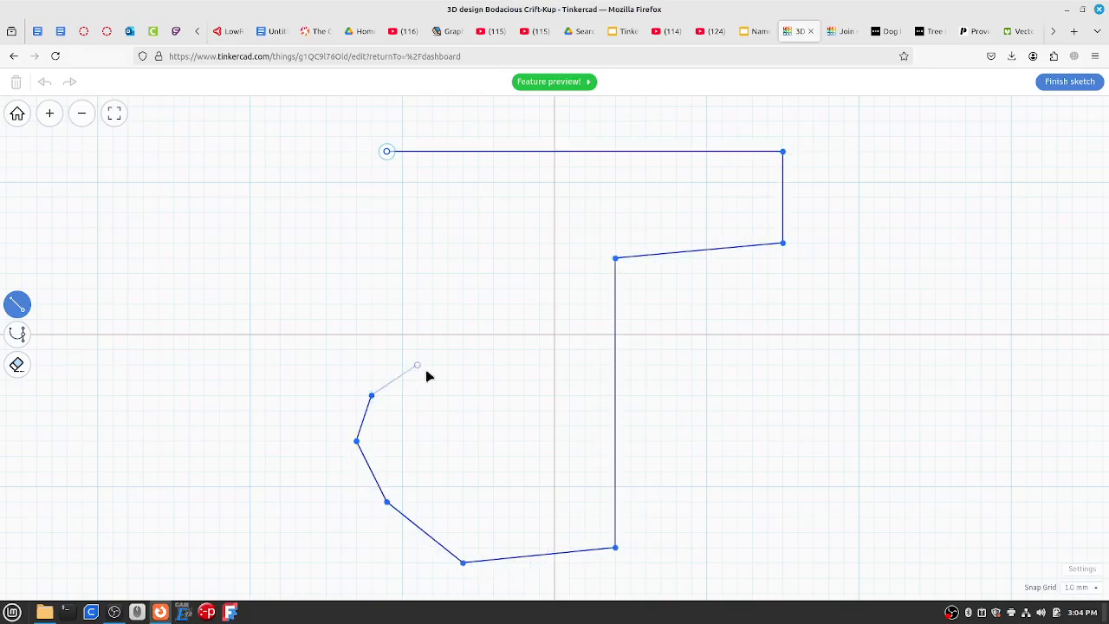
click(433, 365)
click(477, 410)
click(509, 456)
click(539, 471)
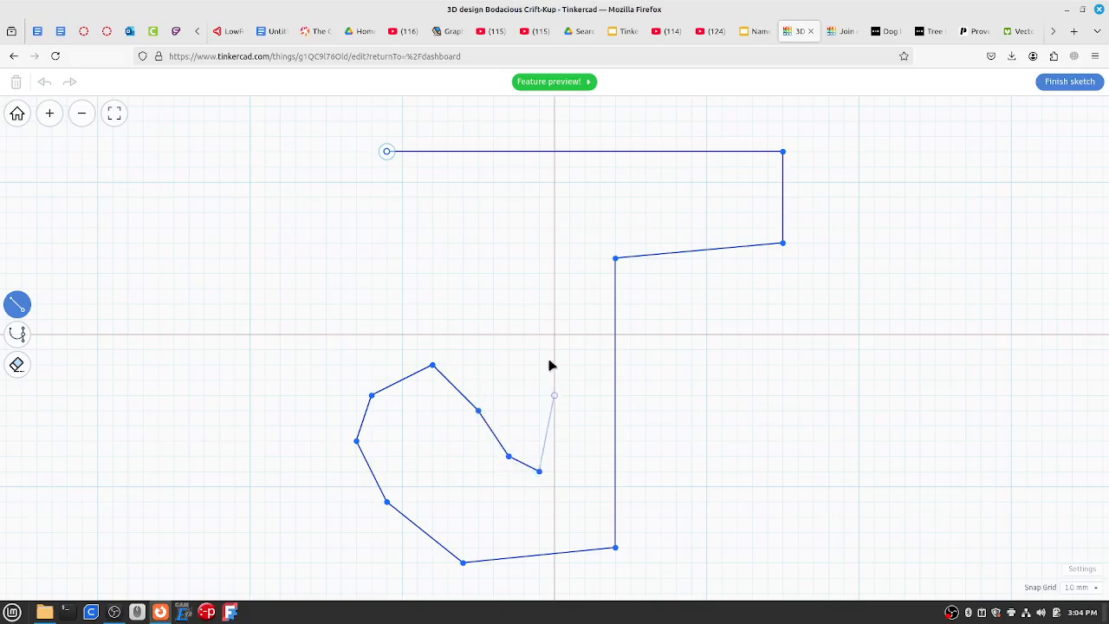
click(523, 257)
click(356, 242)
click(387, 153)
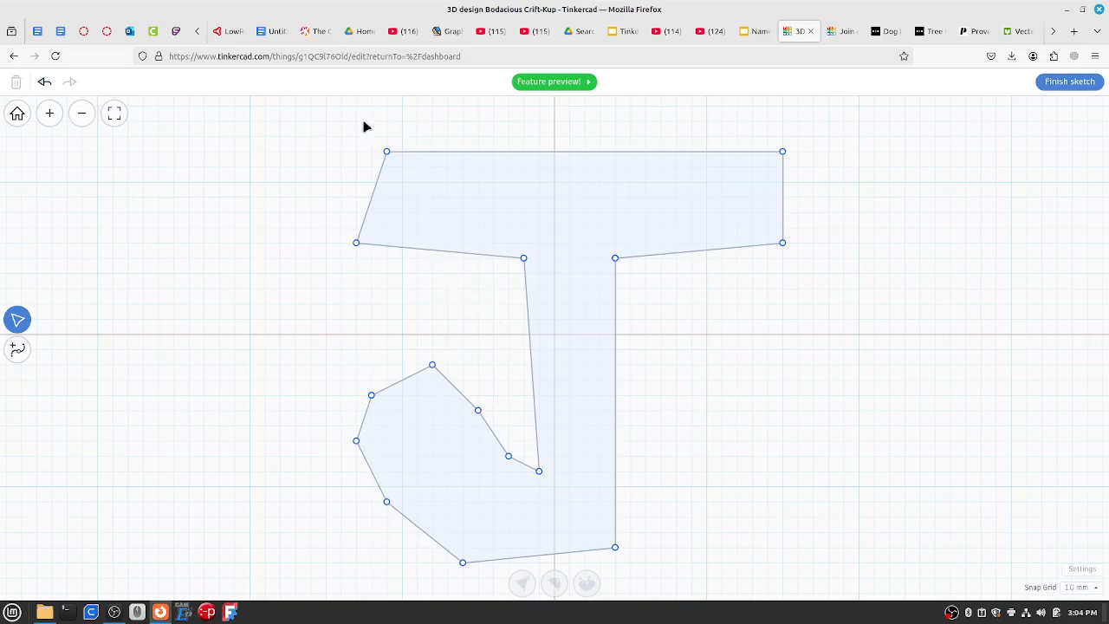
Square the J's top bar by moving its corner points so the left end is vertical and both undersides are level
drag(386, 152, 356, 152)
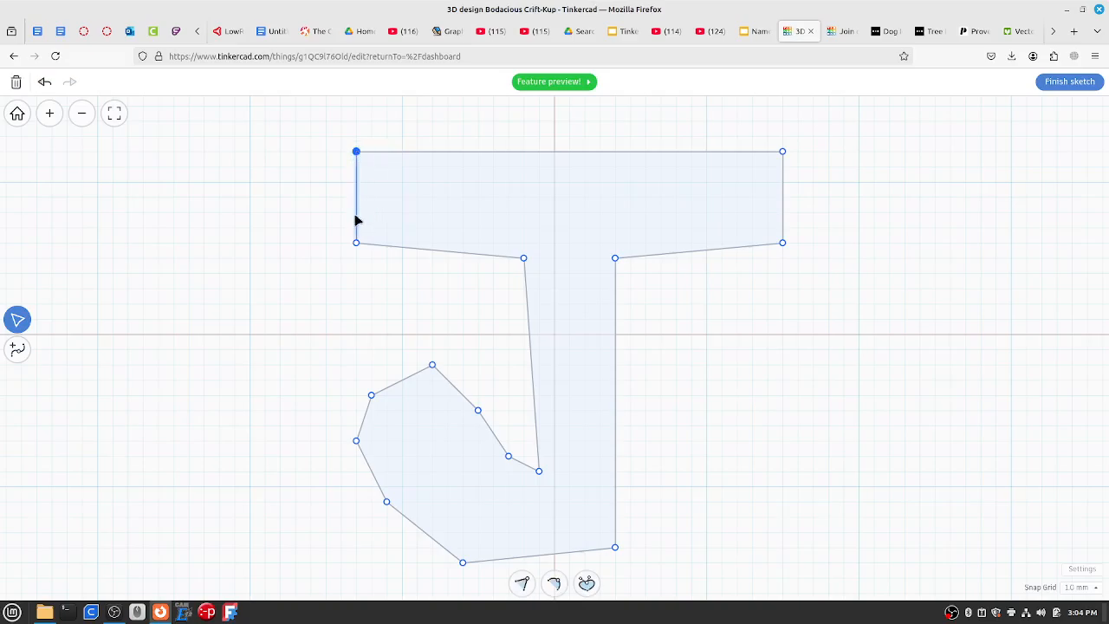
drag(356, 243, 356, 258)
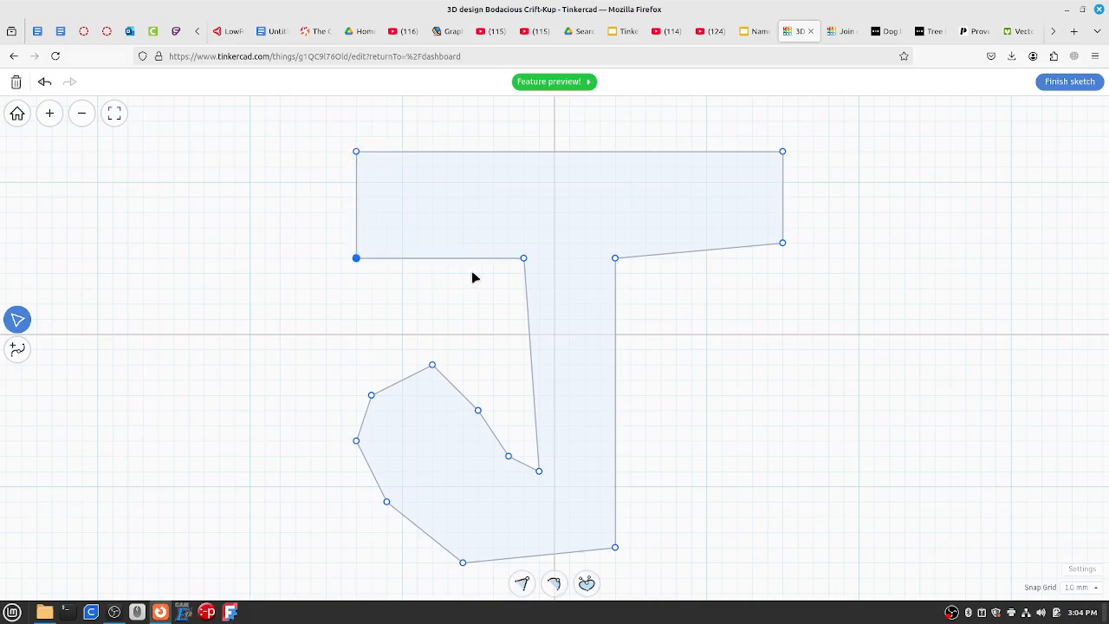
click(614, 259)
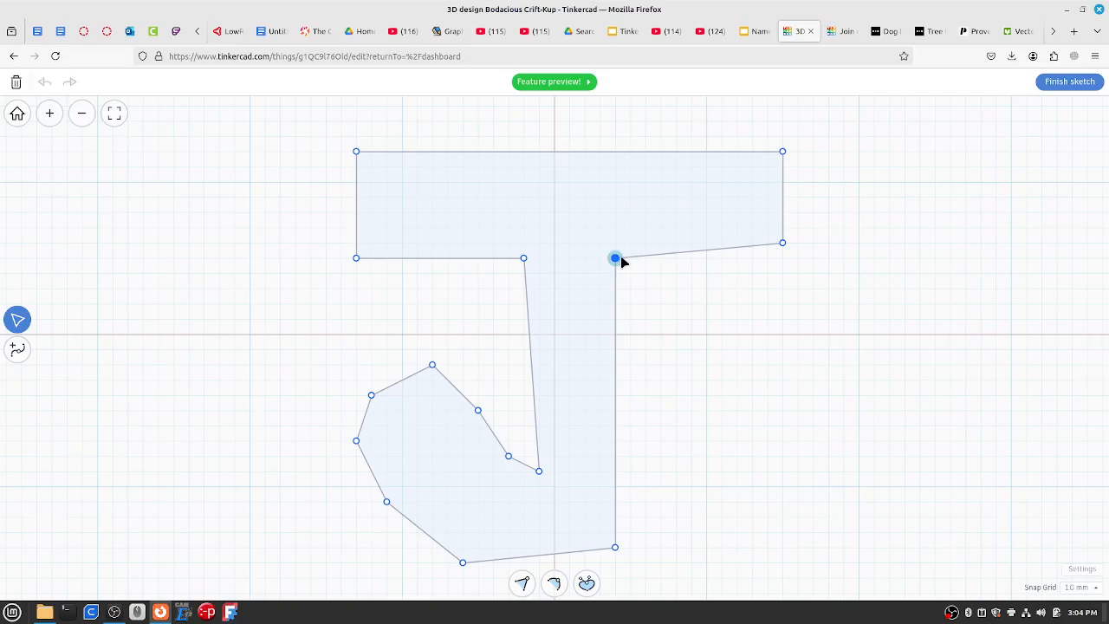
click(538, 470)
mouse_move(783, 245)
mouse_down()
mouse_move(770, 260)
mouse_move(782, 258)
mouse_up()
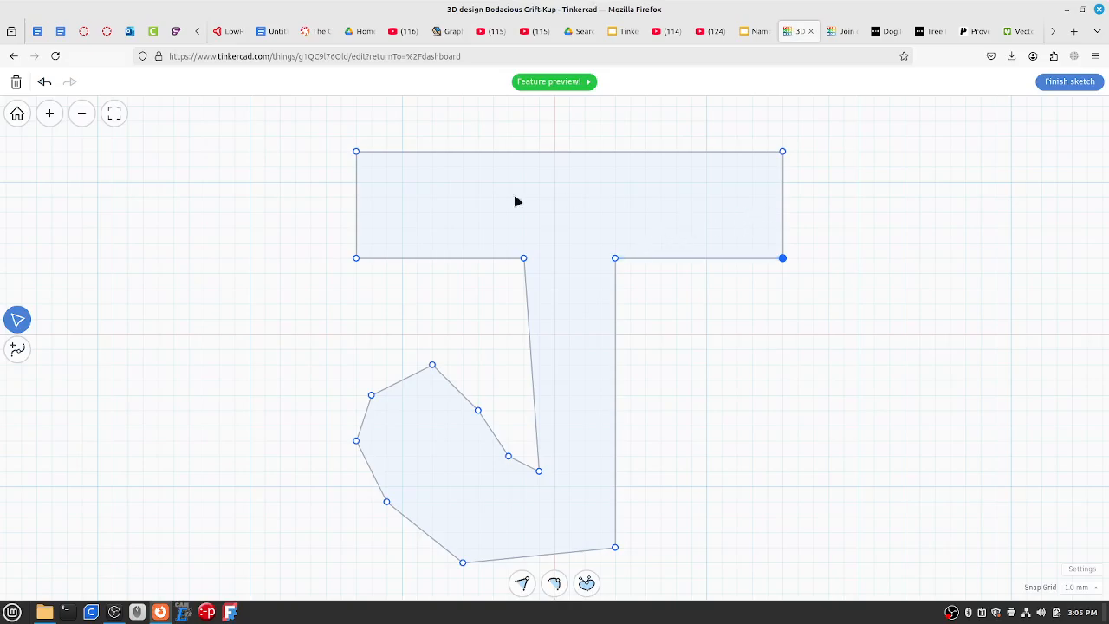
Curve the left end of the J's top bar outward and adjust the upper corner's handle to reshape the bulge
click(359, 206)
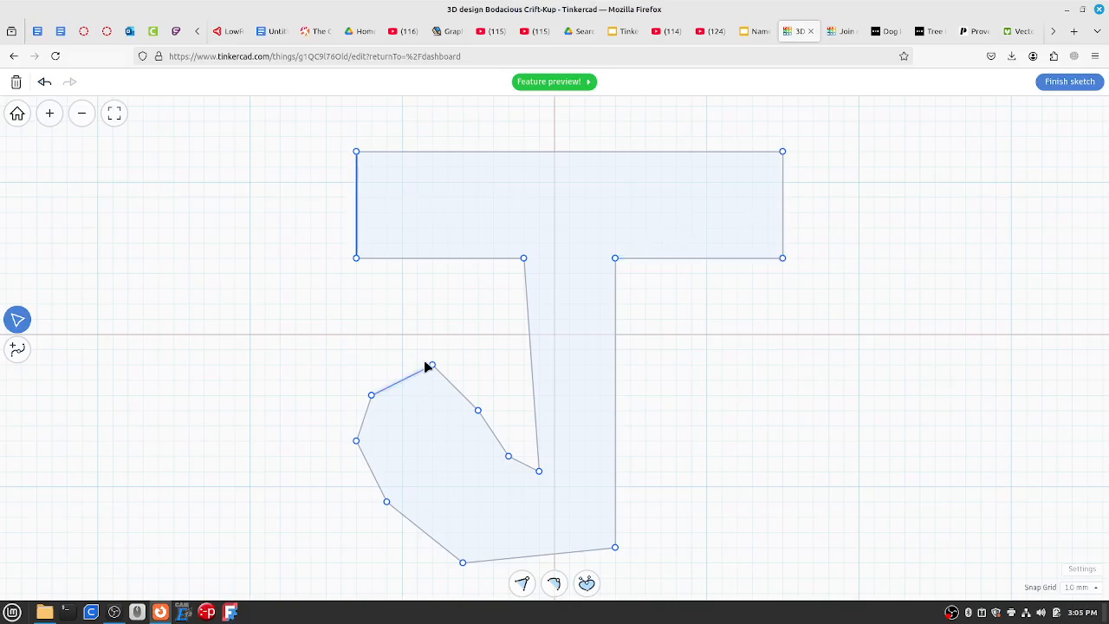
click(555, 585)
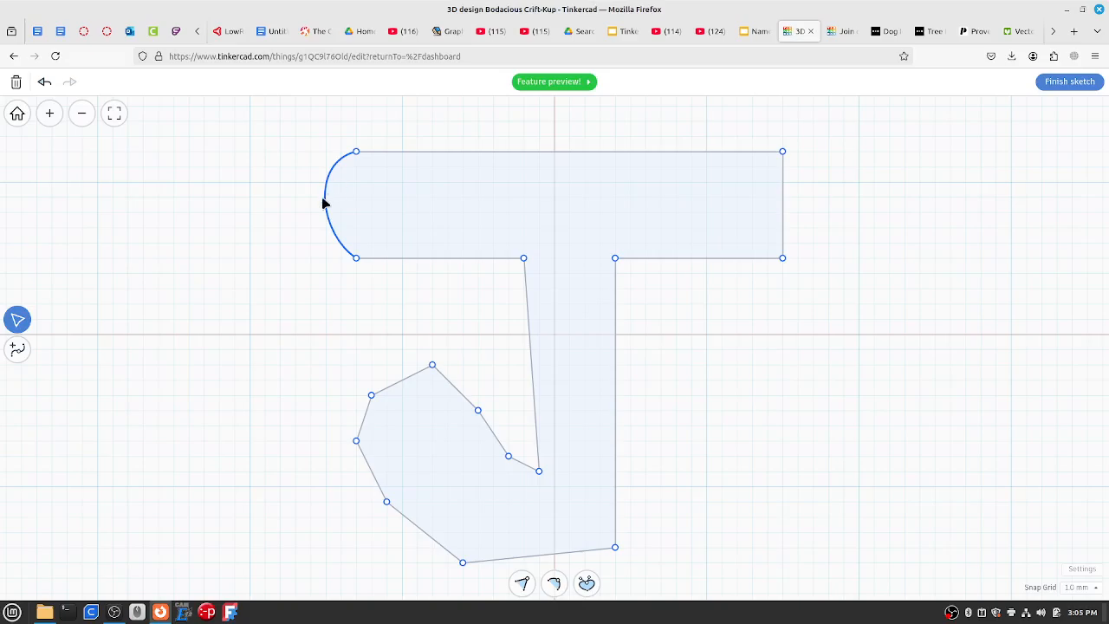
click(356, 152)
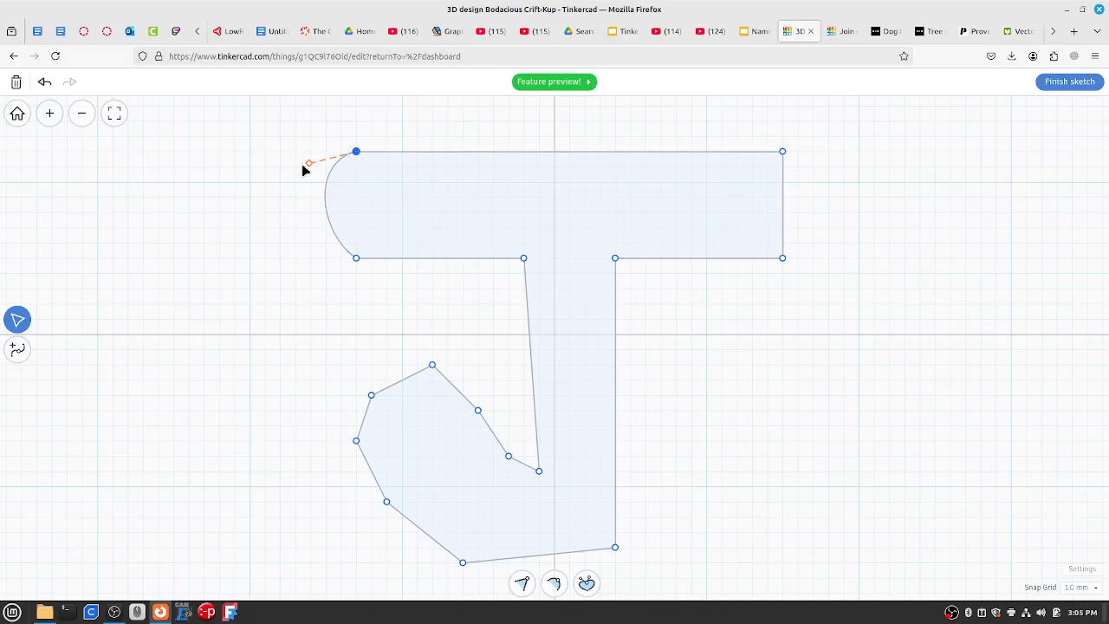
drag(309, 162, 325, 182)
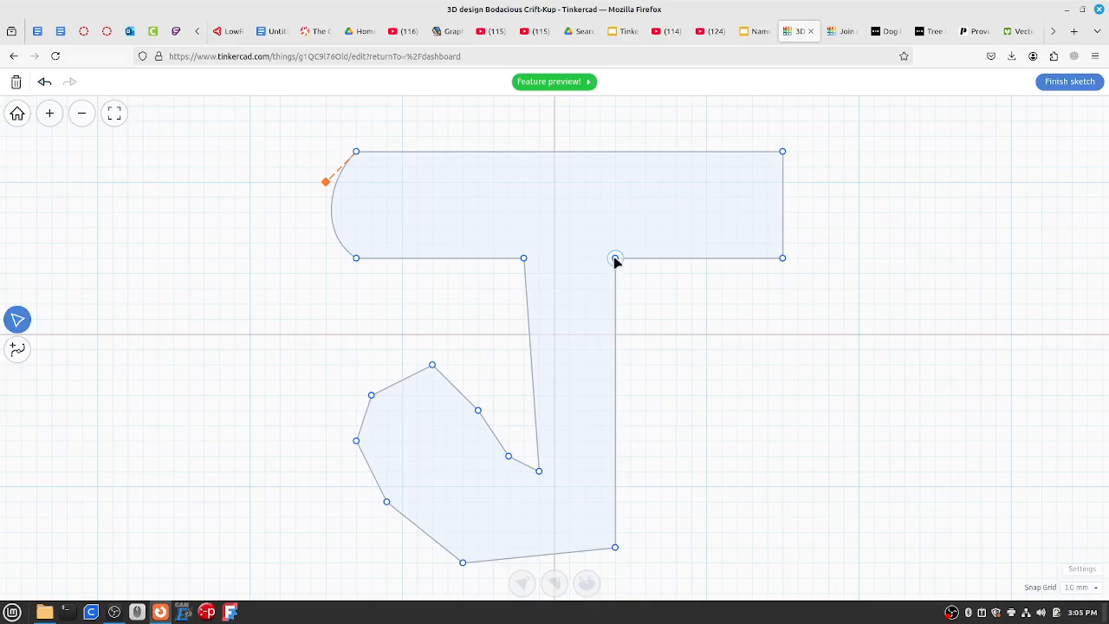
Turn both inner corners where the J's bar meets its stem into smooth points, shifting the left one downward and the right one outward
click(615, 258)
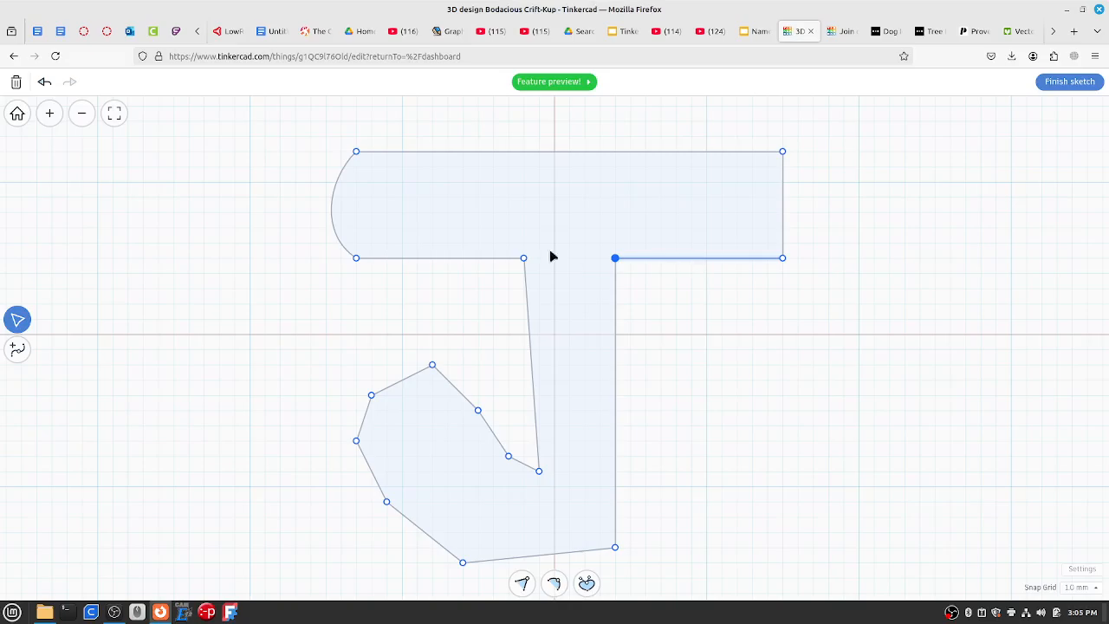
click(554, 583)
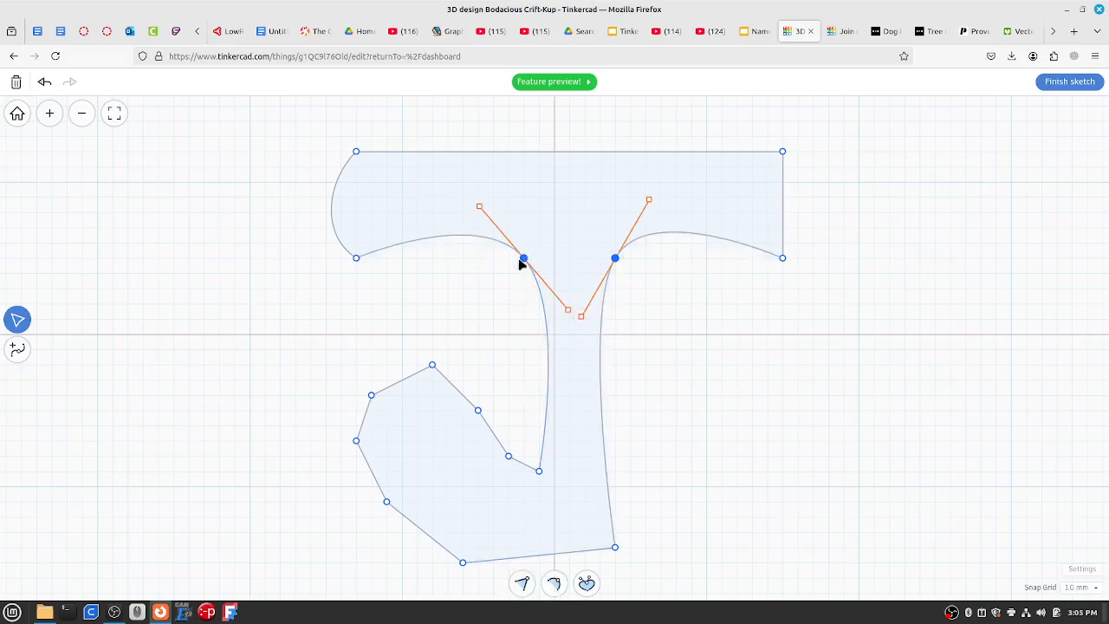
drag(520, 258, 511, 314)
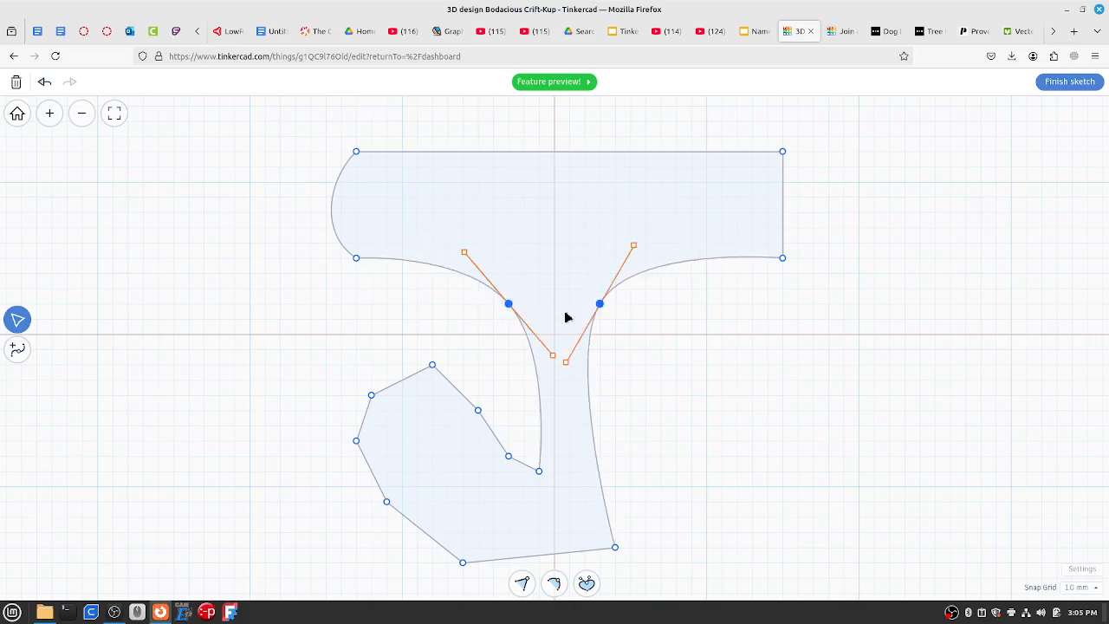
click(619, 304)
drag(601, 305, 656, 273)
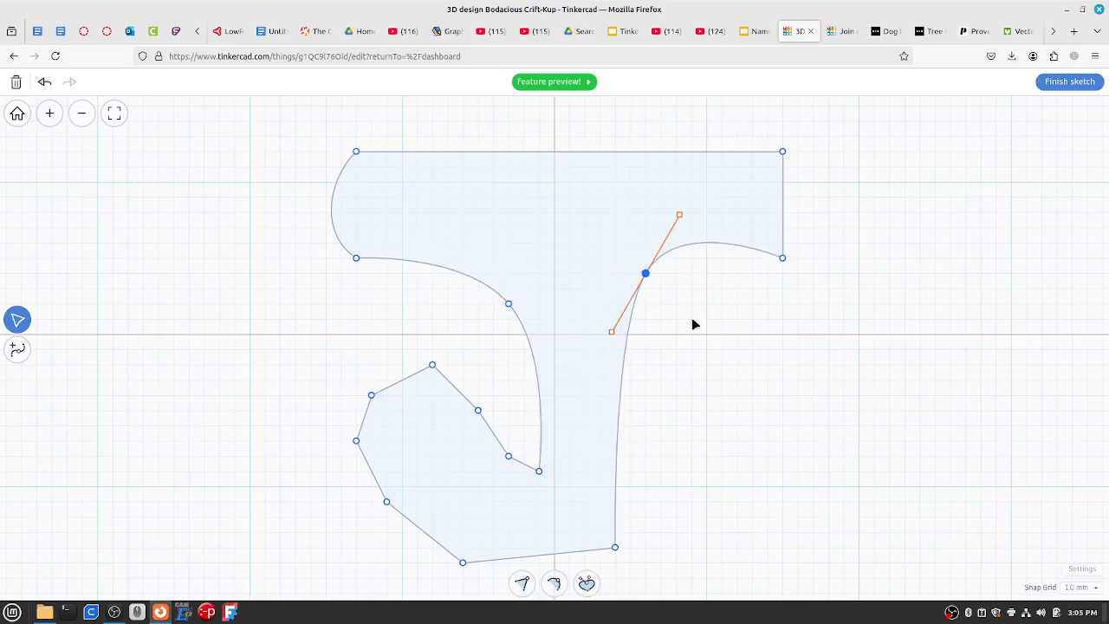
click(693, 321)
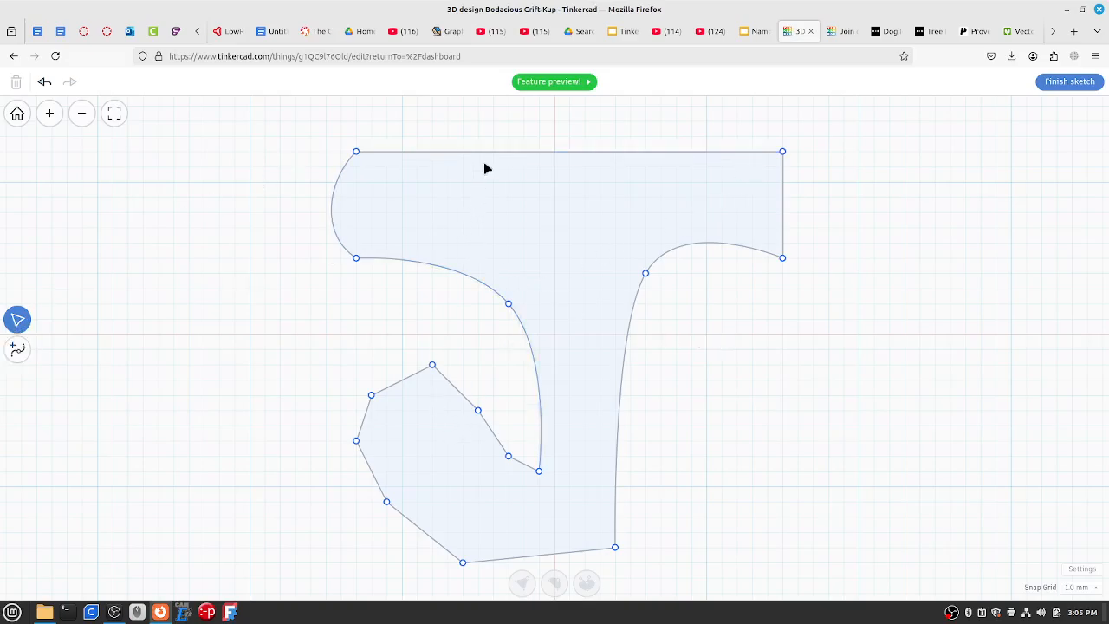
Add a point on the J's top edge and pull it up and to the right to form a peak
click(16, 350)
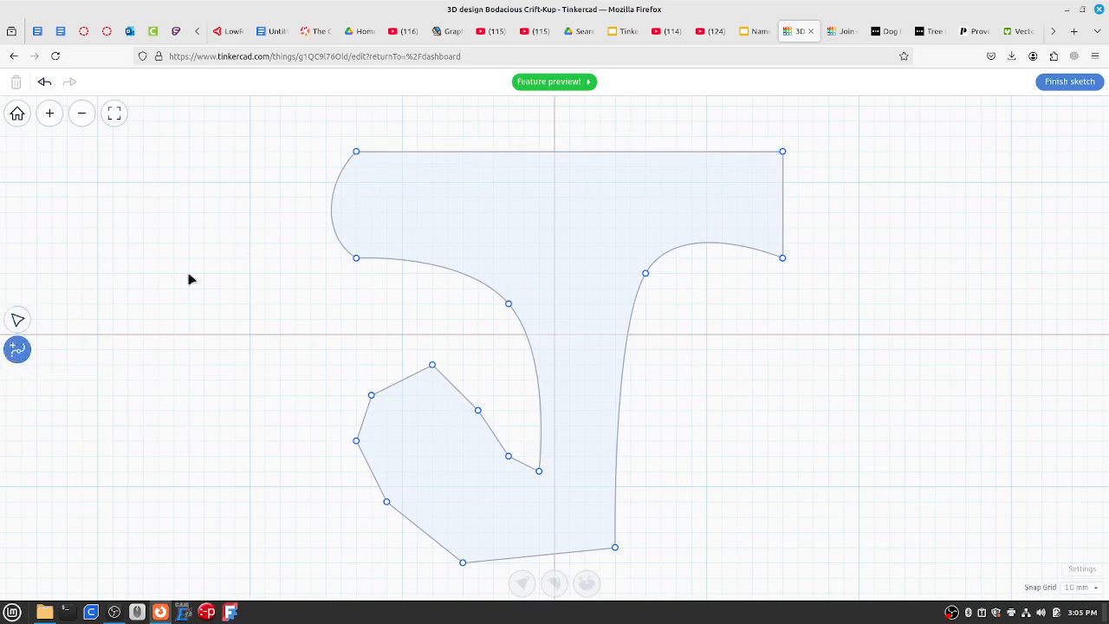
click(536, 151)
click(17, 320)
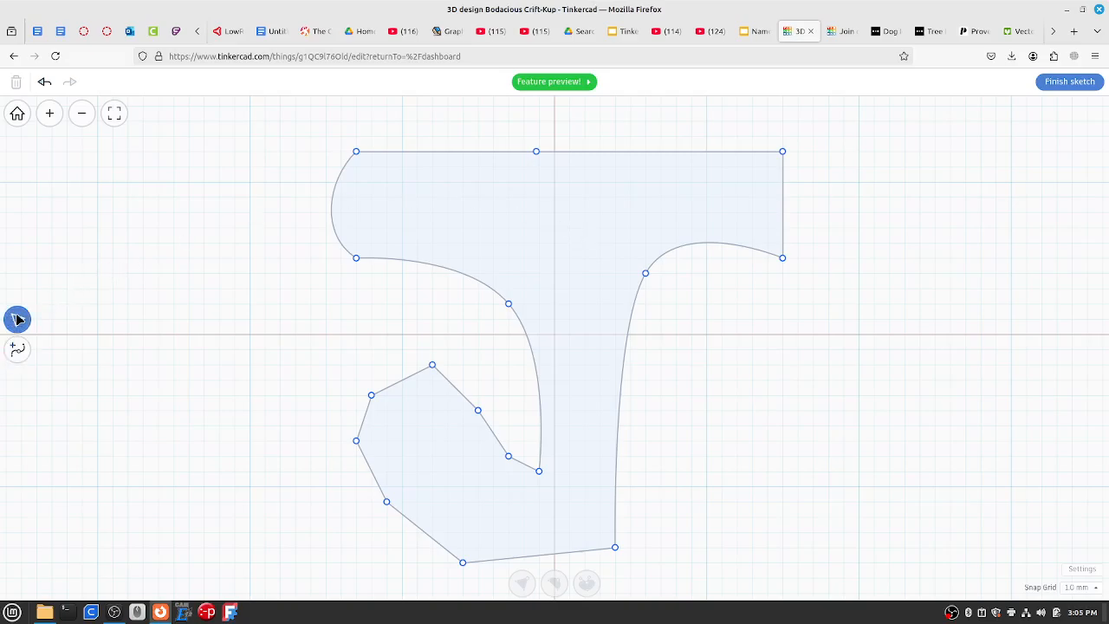
drag(537, 154, 690, 127)
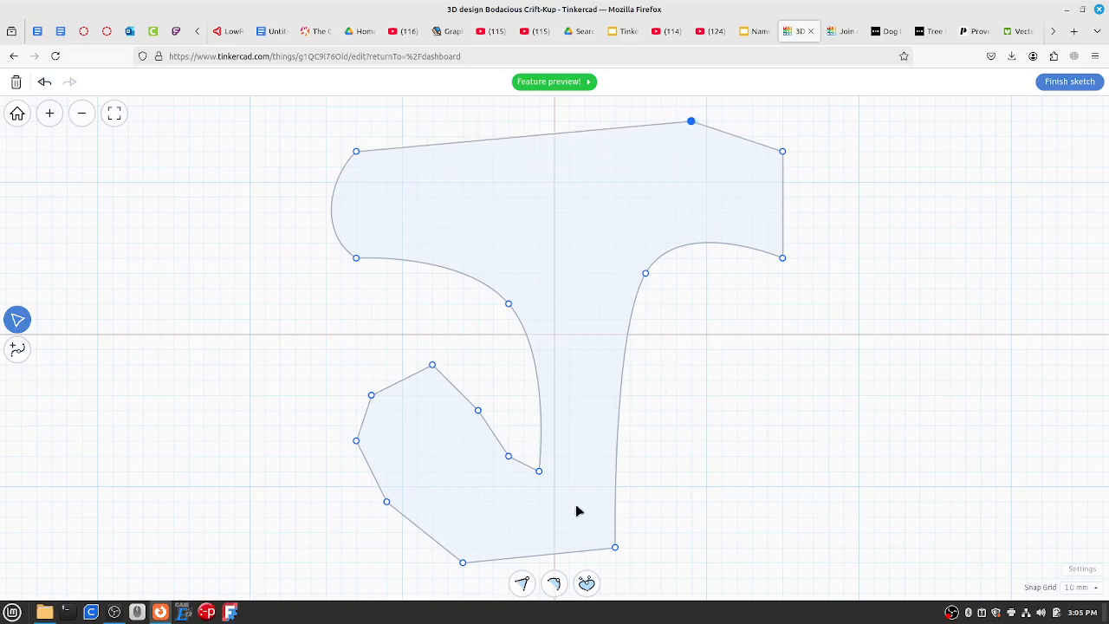
Straighten the curved left end of the J's top bar and shift that edge slightly upward
click(355, 152)
click(333, 216)
click(522, 583)
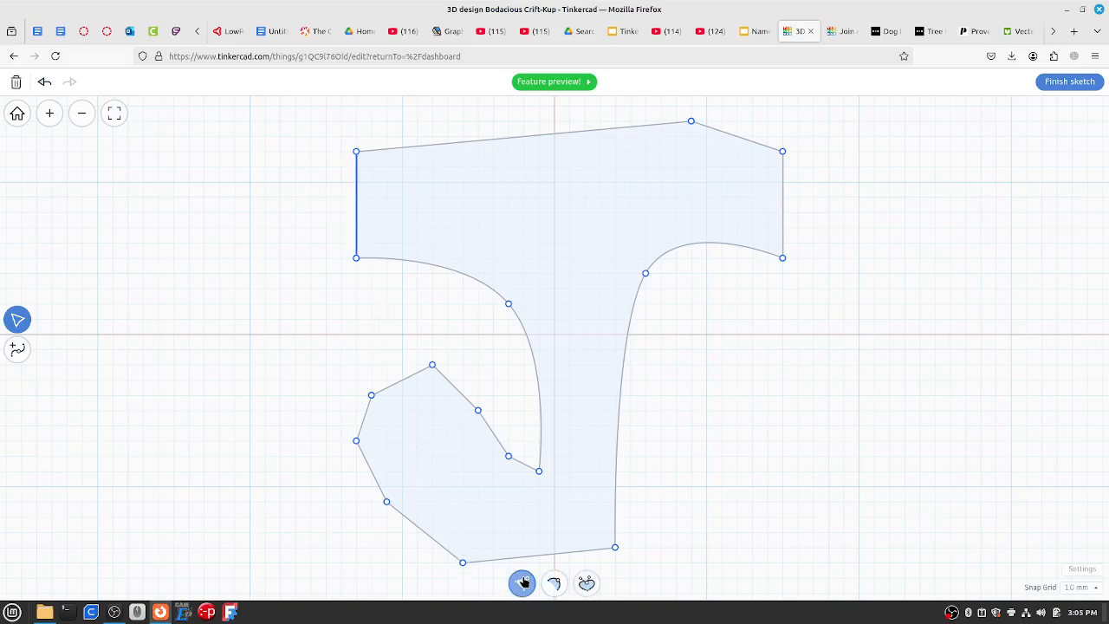
mouse_move(356, 217)
mouse_down()
mouse_move(296, 215)
mouse_move(398, 188)
mouse_move(240, 250)
mouse_move(362, 200)
mouse_up()
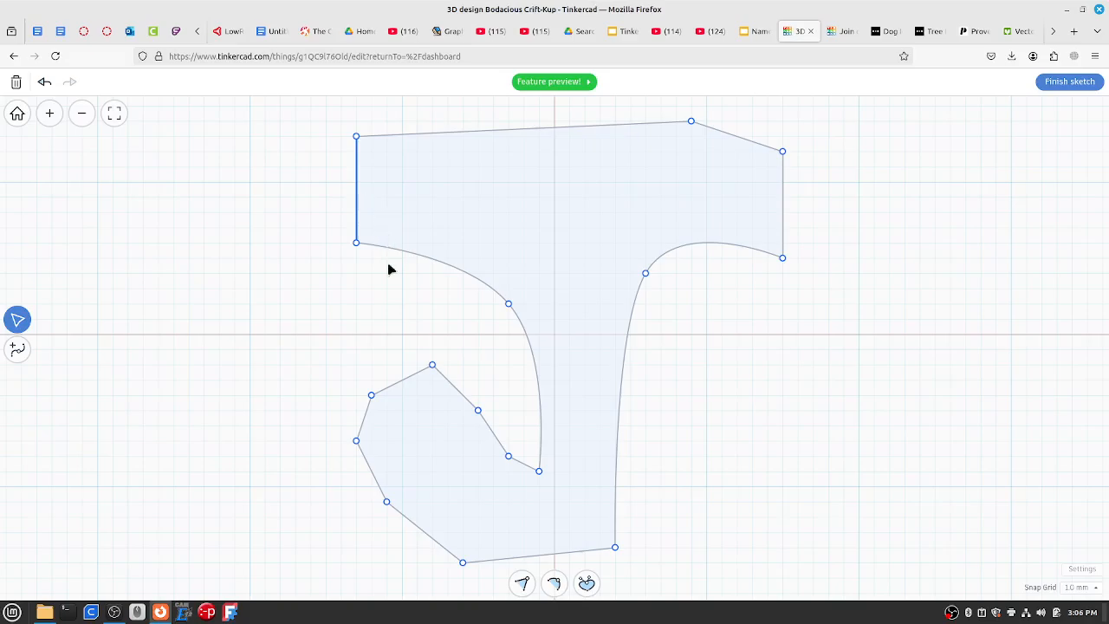
Turn the J's upper-left corner into a curved point and angle both handles downward to shape a rounded, flared tip
click(356, 137)
click(588, 584)
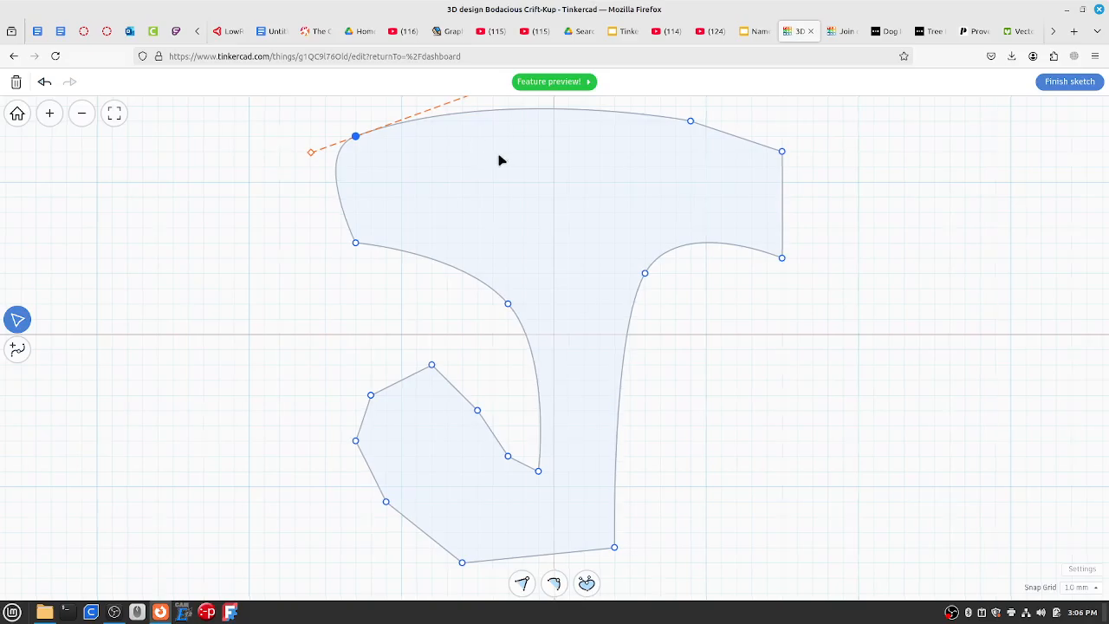
mouse_move(499, 158)
middle_down()
mouse_move(467, 318)
mouse_move(545, 328)
middle_up()
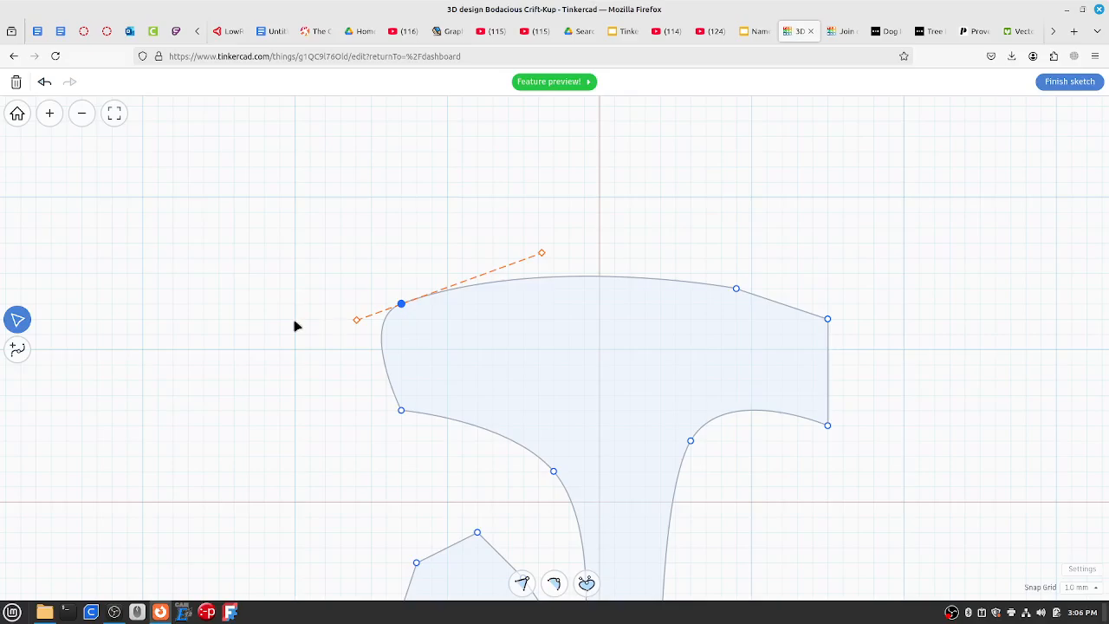
drag(542, 253, 432, 350)
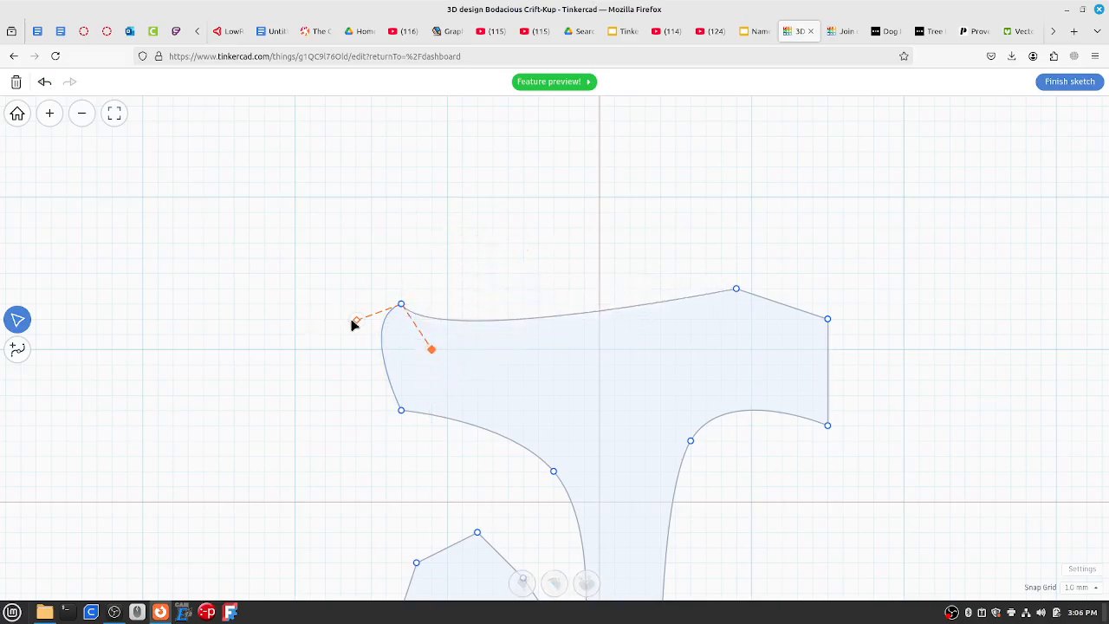
mouse_move(353, 324)
mouse_down()
mouse_move(355, 384)
mouse_move(309, 302)
mouse_move(344, 338)
mouse_up()
Test how the J's upper-left corner snaps to the grid and examine the available Snap Grid sizes
mouse_move(632, 418)
middle_down()
mouse_move(456, 224)
mouse_move(532, 291)
middle_up()
scroll(502, 273, down, 2)
scroll(505, 280, up, 4)
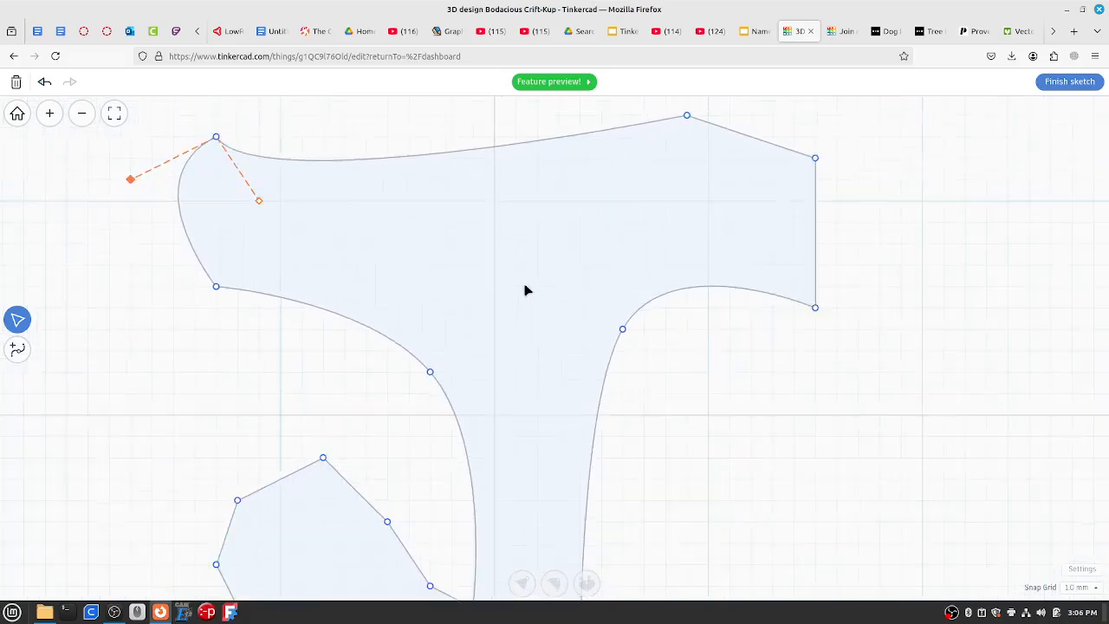
scroll(485, 277, down, 5)
click(337, 196)
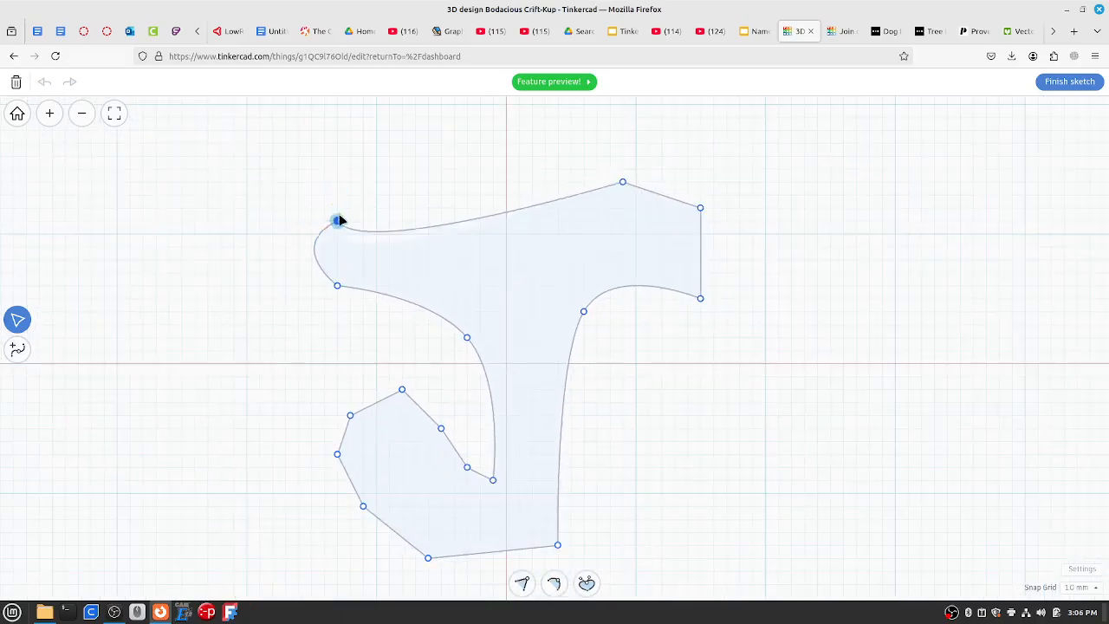
mouse_move(340, 195)
mouse_down()
mouse_move(351, 198)
mouse_move(326, 198)
mouse_move(352, 196)
mouse_move(337, 196)
mouse_up()
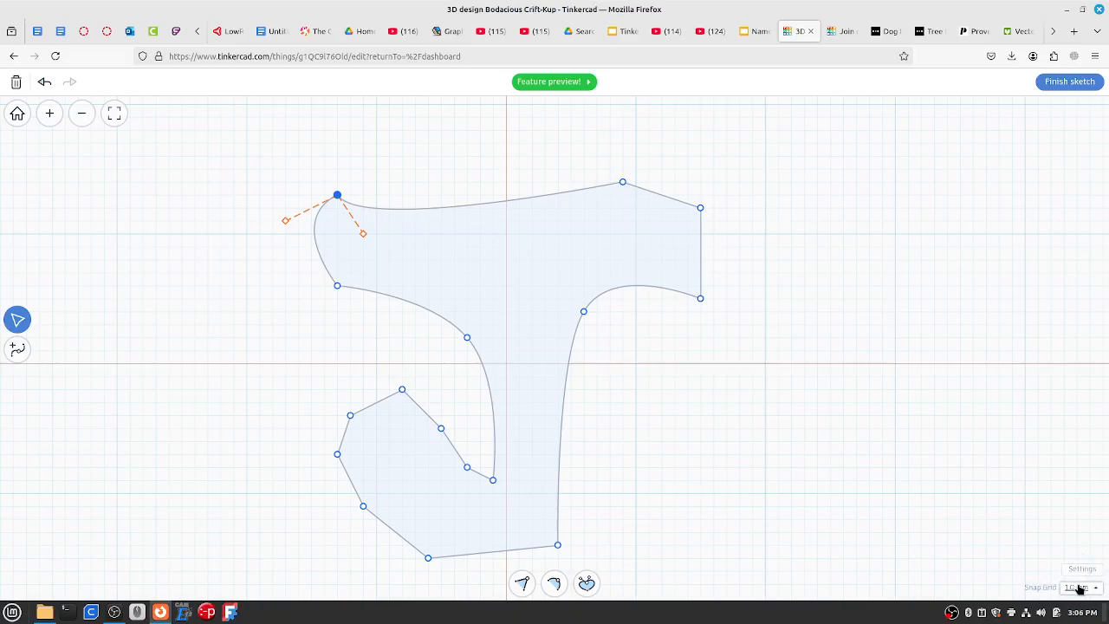
click(1078, 587)
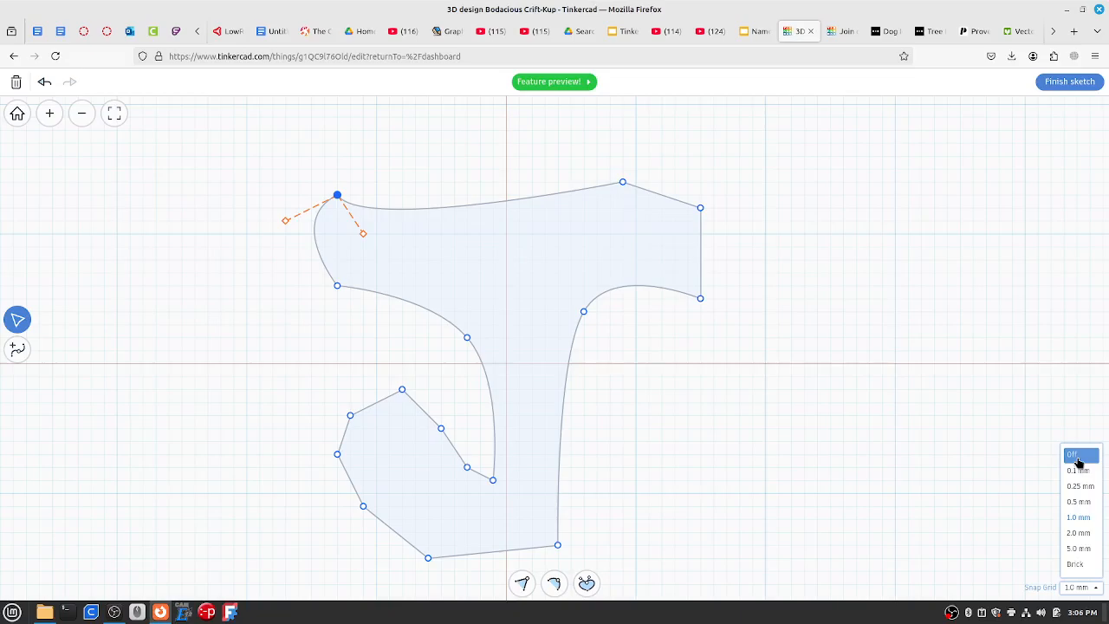
click(990, 453)
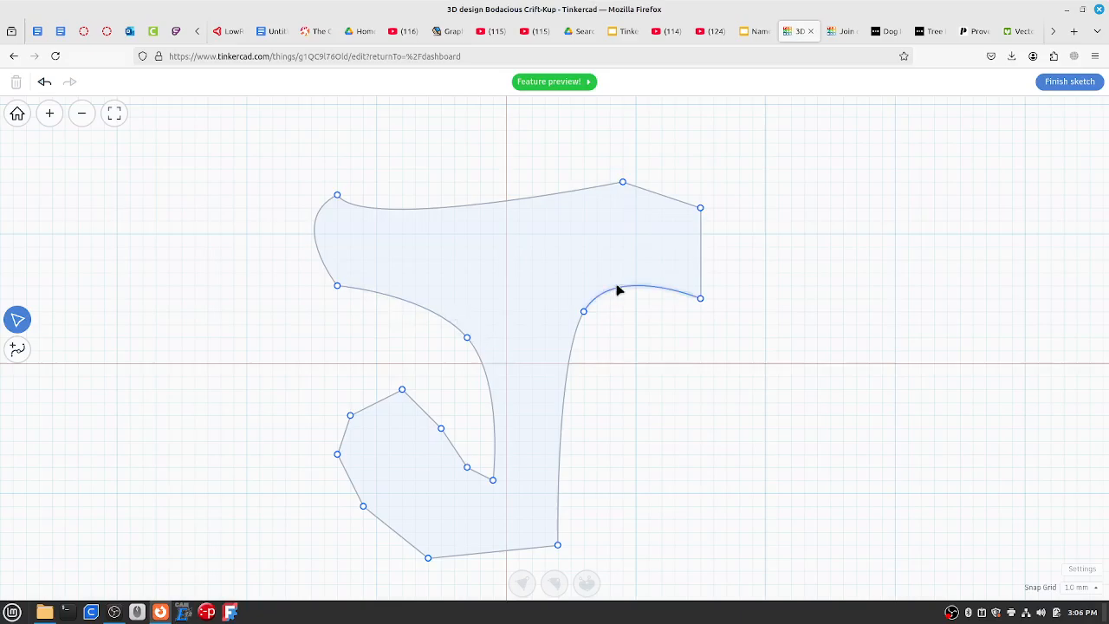
Finish the J sketch and inspect the resulting solid on the workplane from a higher angle
click(1066, 83)
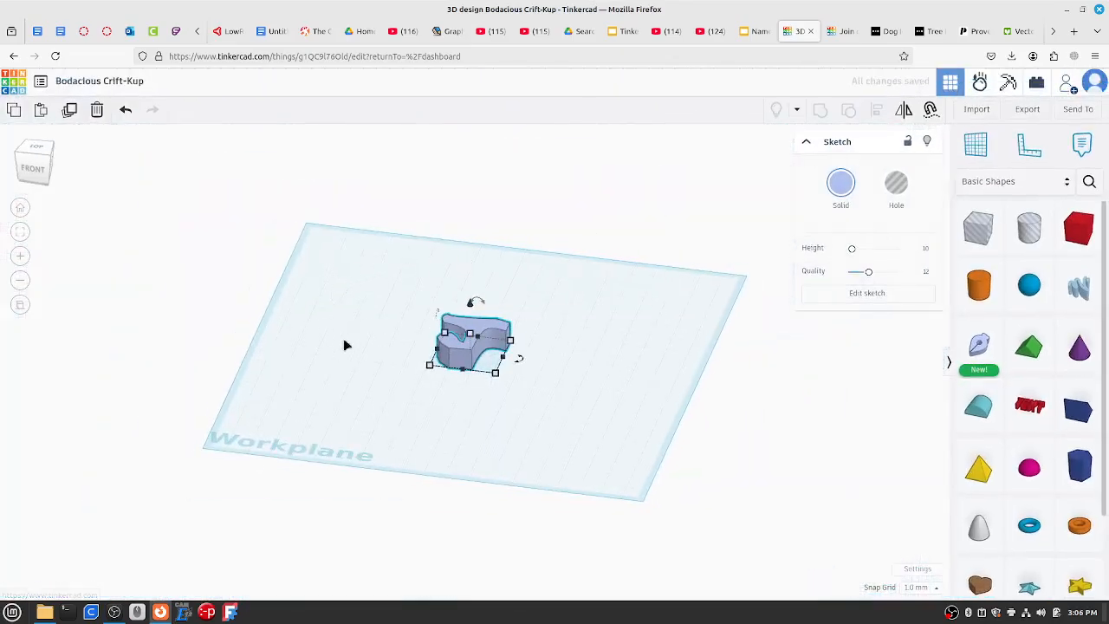
scroll(454, 329, up, 4)
right_drag(390, 329, 404, 347)
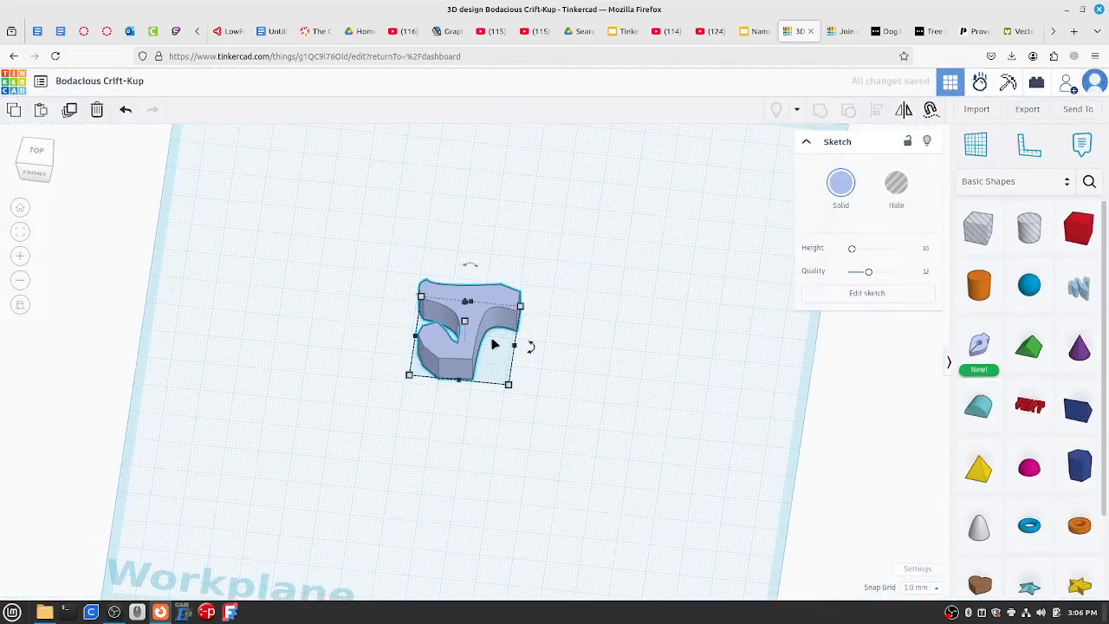
Start a new sketch beside the J and draw the right, bottom and left sides of an O as smooth curves
mouse_move(982, 346)
mouse_down()
mouse_move(616, 346)
mouse_move(579, 332)
mouse_up()
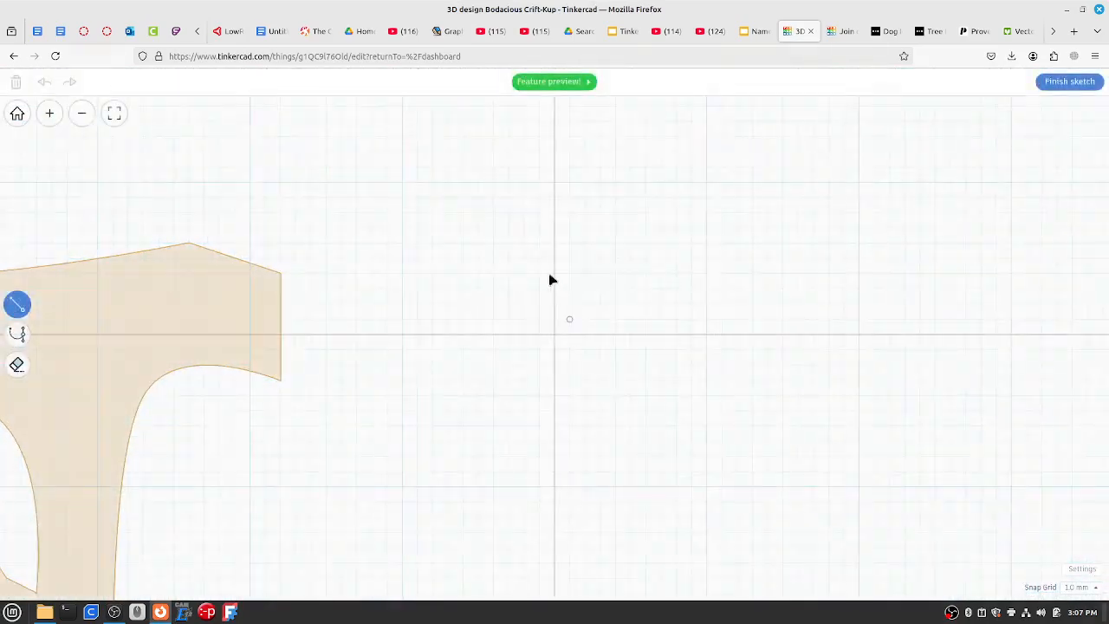
click(18, 334)
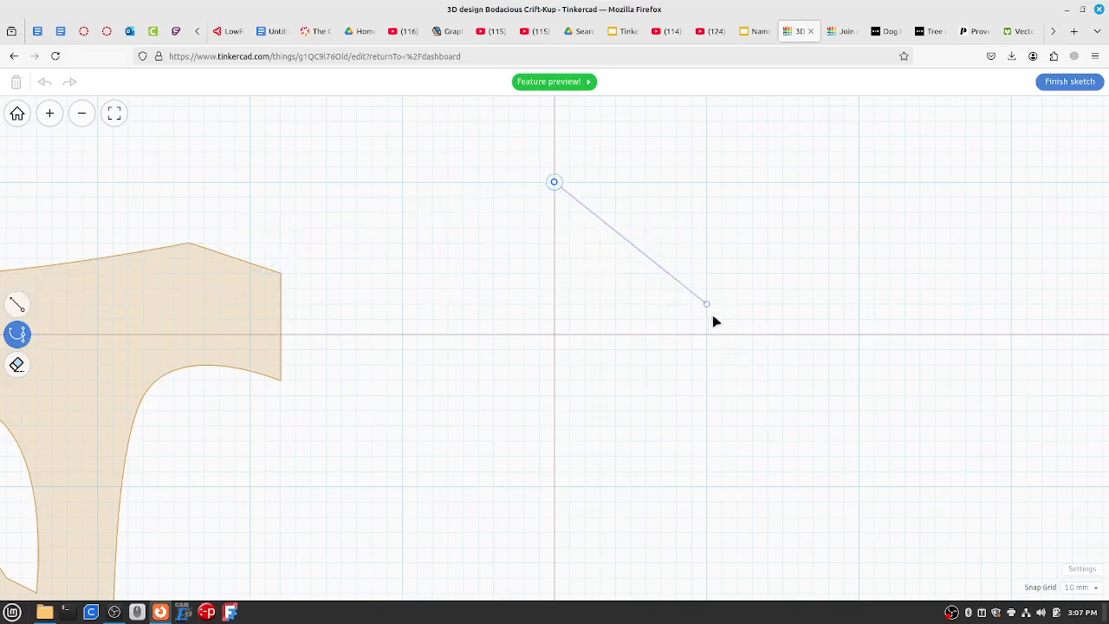
drag(706, 334, 705, 476)
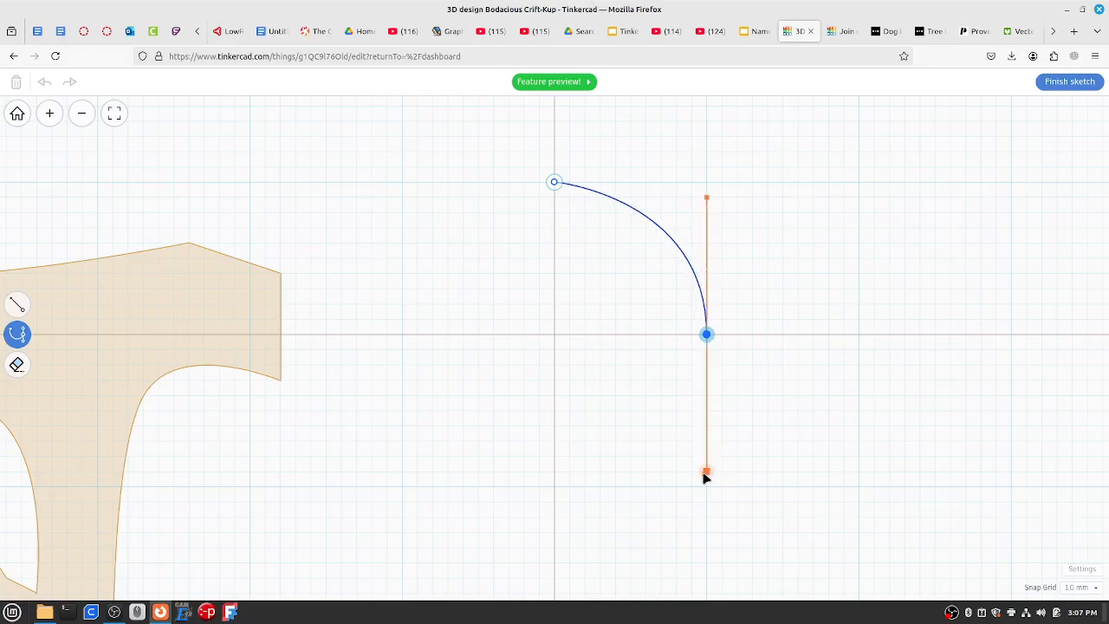
drag(553, 487, 477, 486)
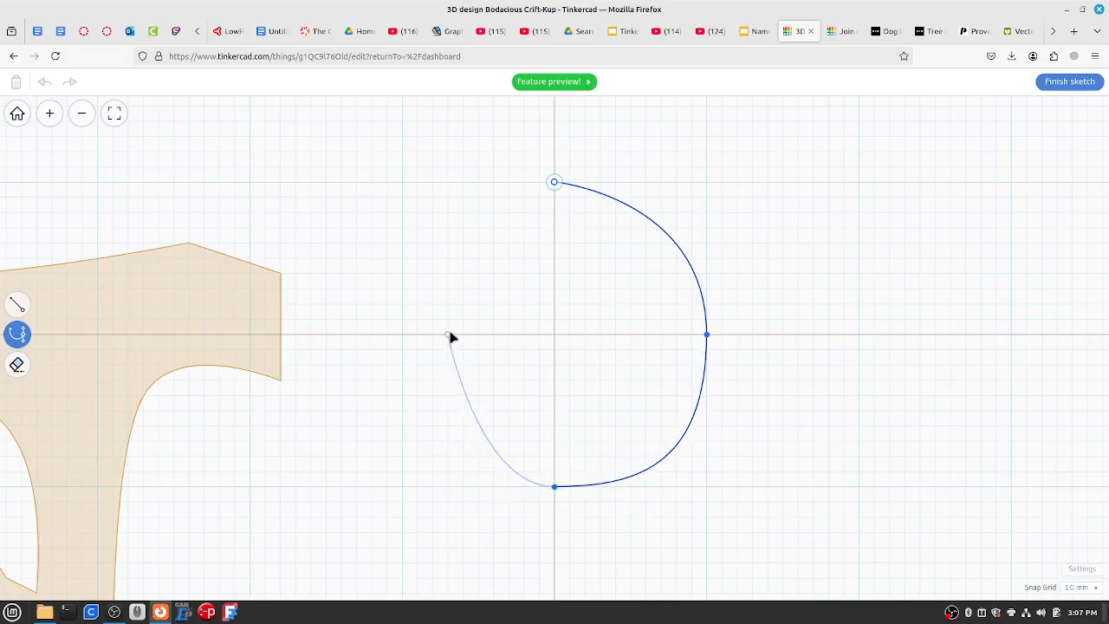
drag(447, 333, 448, 230)
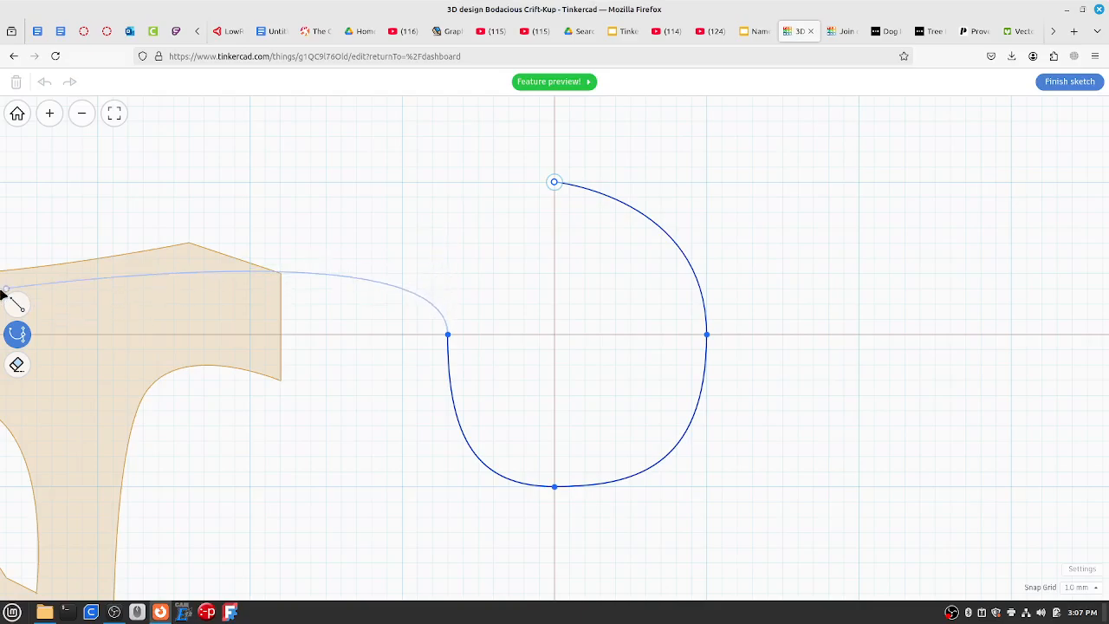
Close the O's outline with short straight segments around its upper-left side, ending at the starting point
click(18, 305)
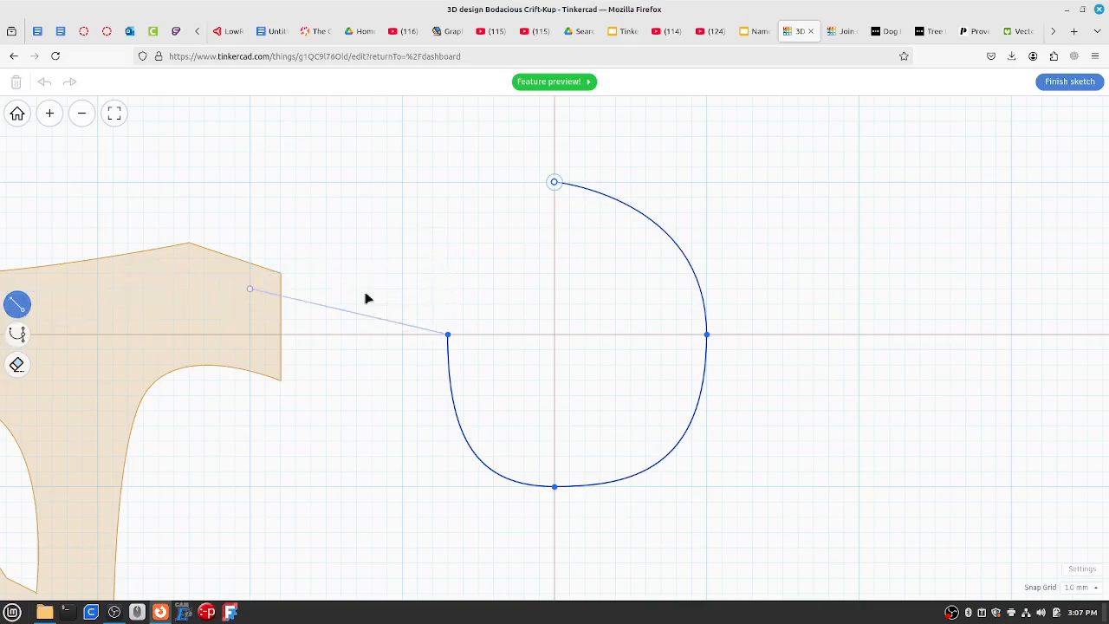
click(463, 227)
click(493, 182)
click(523, 166)
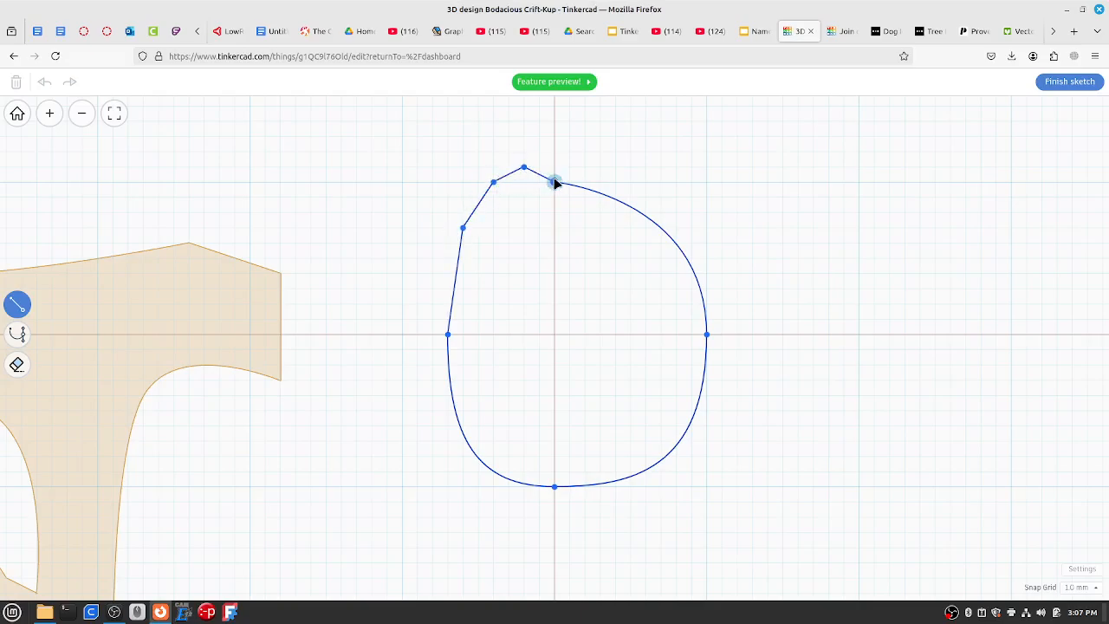
click(554, 182)
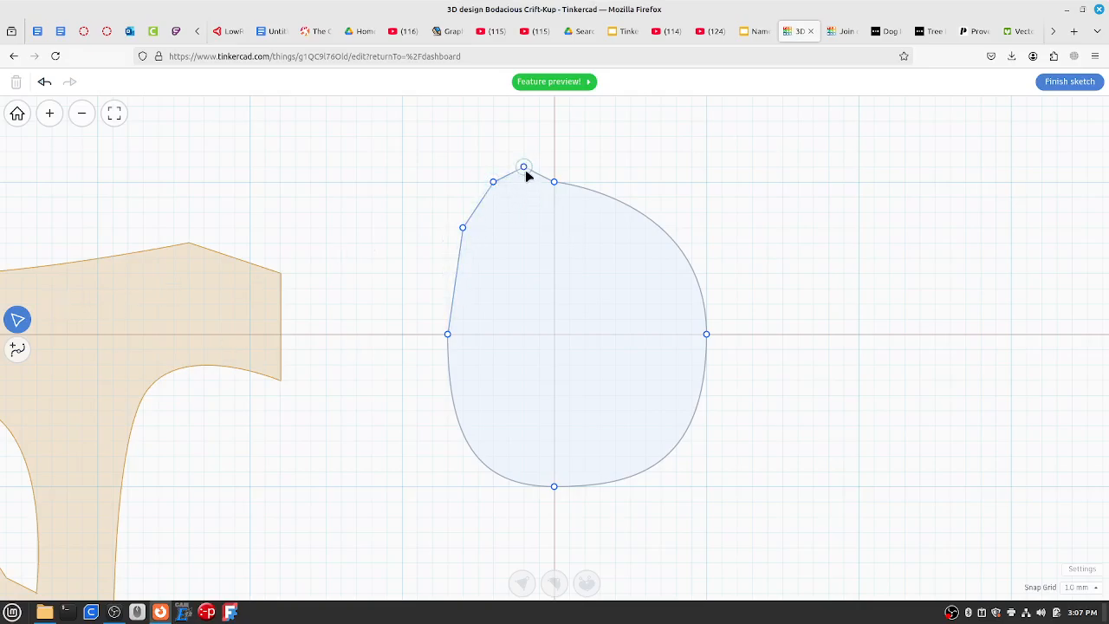
Lower the three points on the O's upper-left side to even out its shape, and finish the sketch
drag(523, 166, 463, 258)
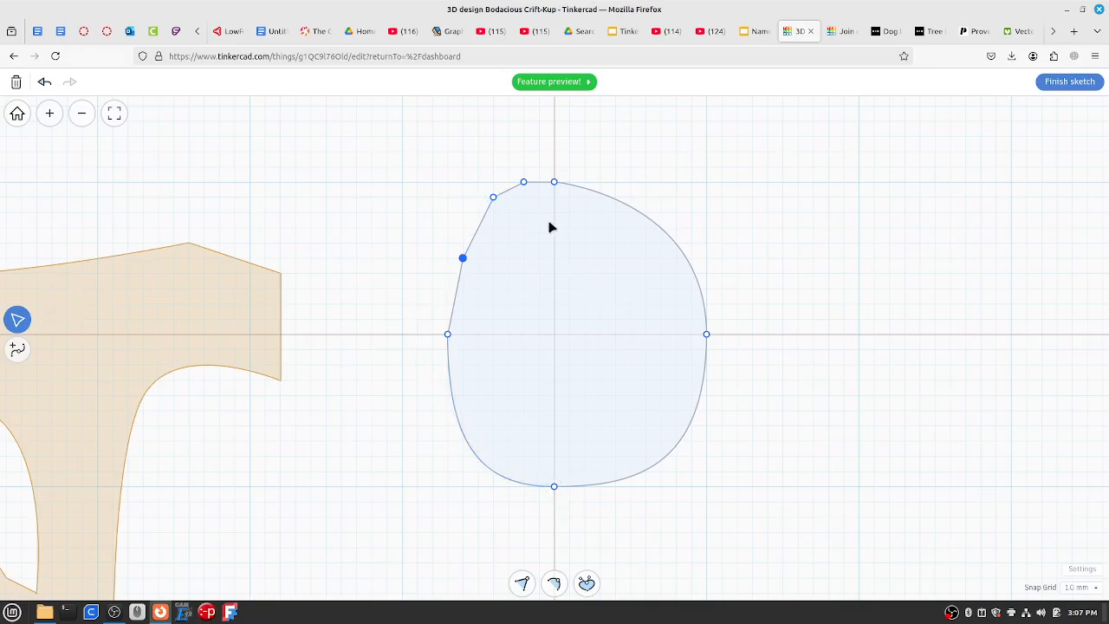
click(728, 228)
click(1067, 82)
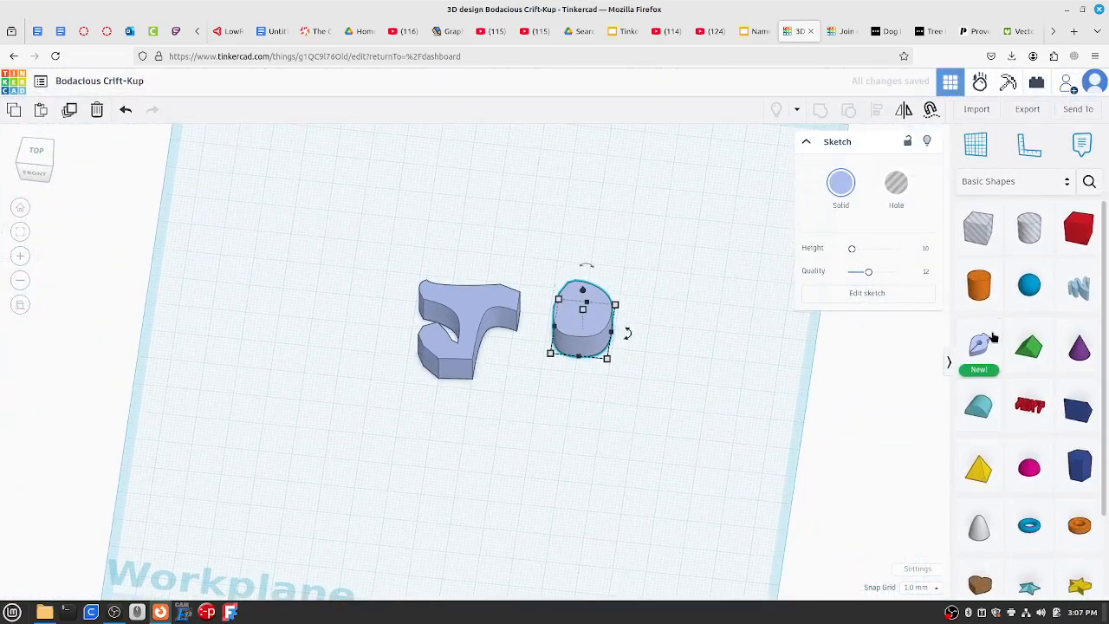
Start a new sketch to the right of the O and draw a closed straight-line outline of a block letter H
drag(982, 341, 690, 317)
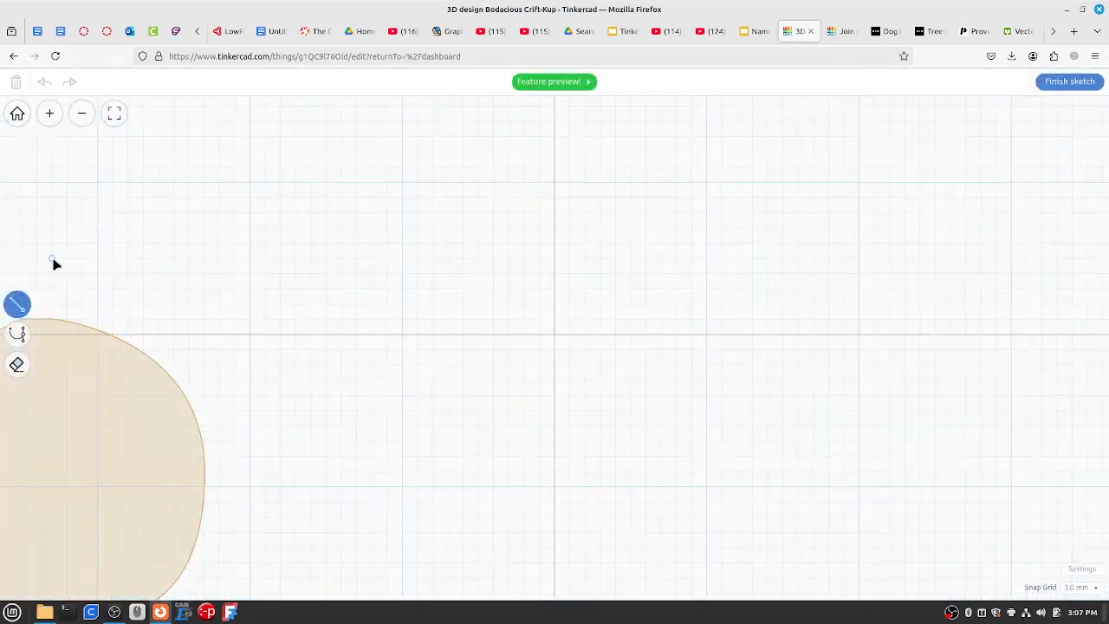
click(477, 152)
click(478, 517)
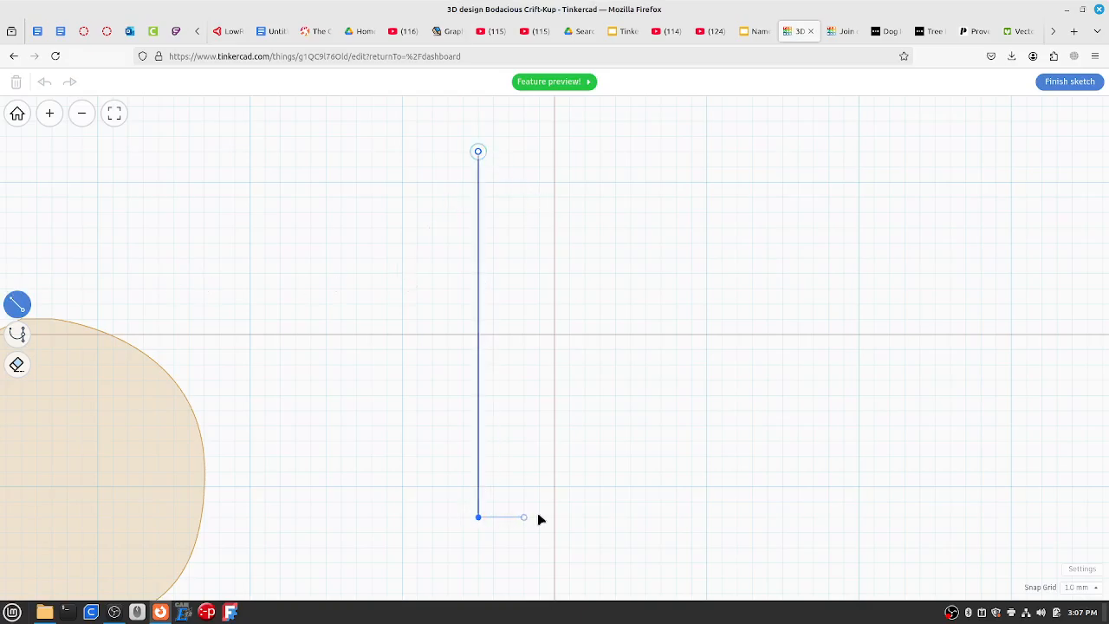
click(555, 517)
click(555, 365)
click(645, 350)
click(660, 517)
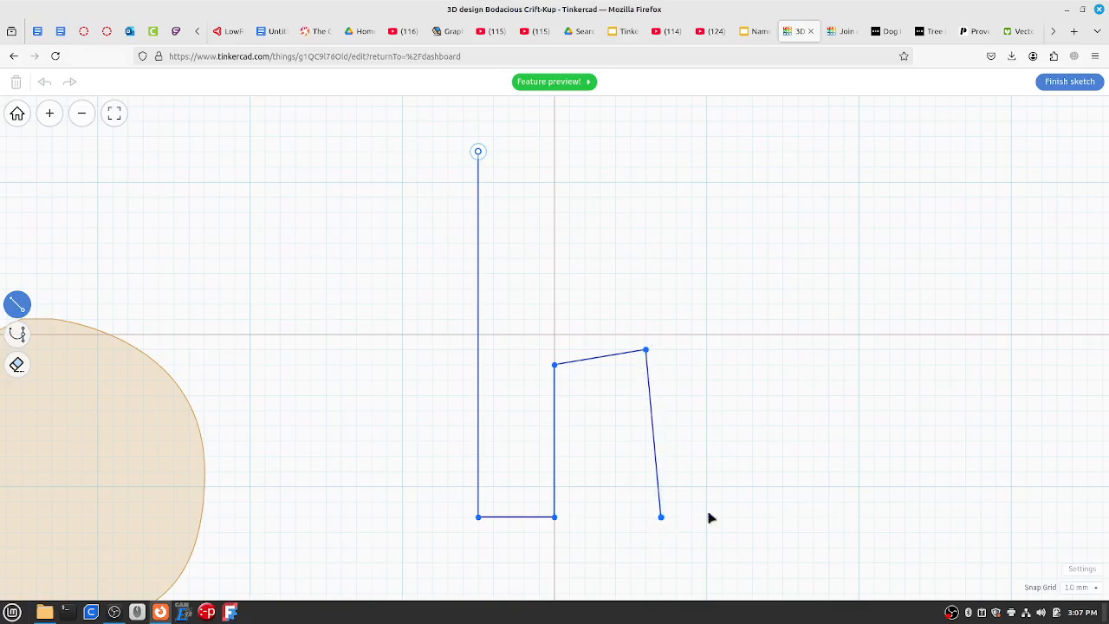
click(737, 502)
click(737, 106)
click(615, 136)
click(615, 334)
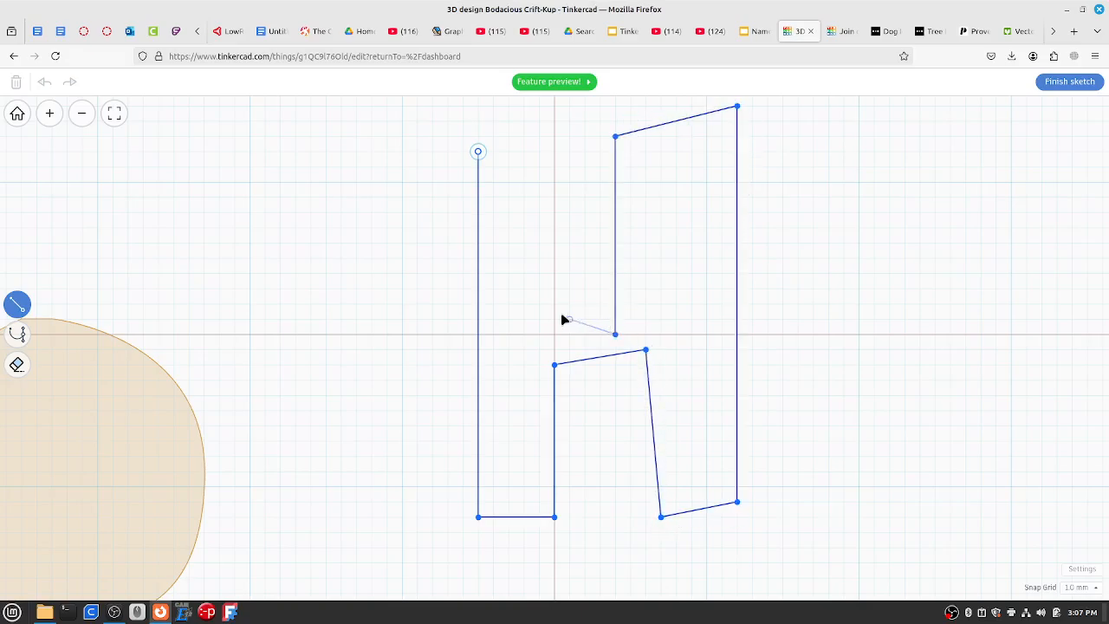
click(555, 303)
click(538, 151)
click(477, 152)
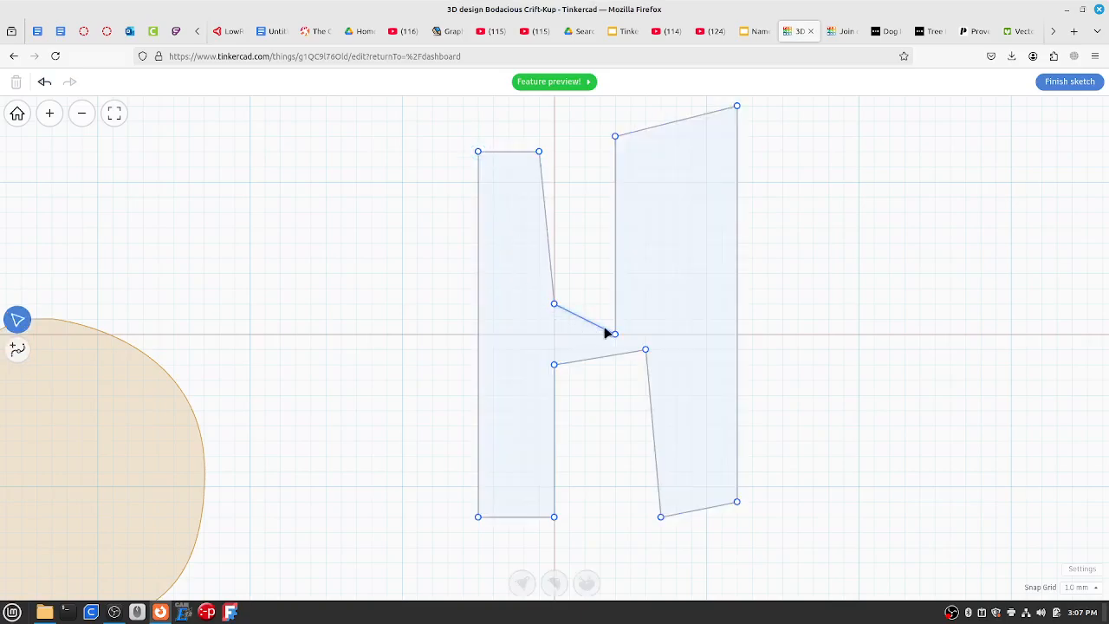
Level the H's crossbar edges and the foot of its right stem by moving their right-hand corner points
drag(615, 334, 629, 304)
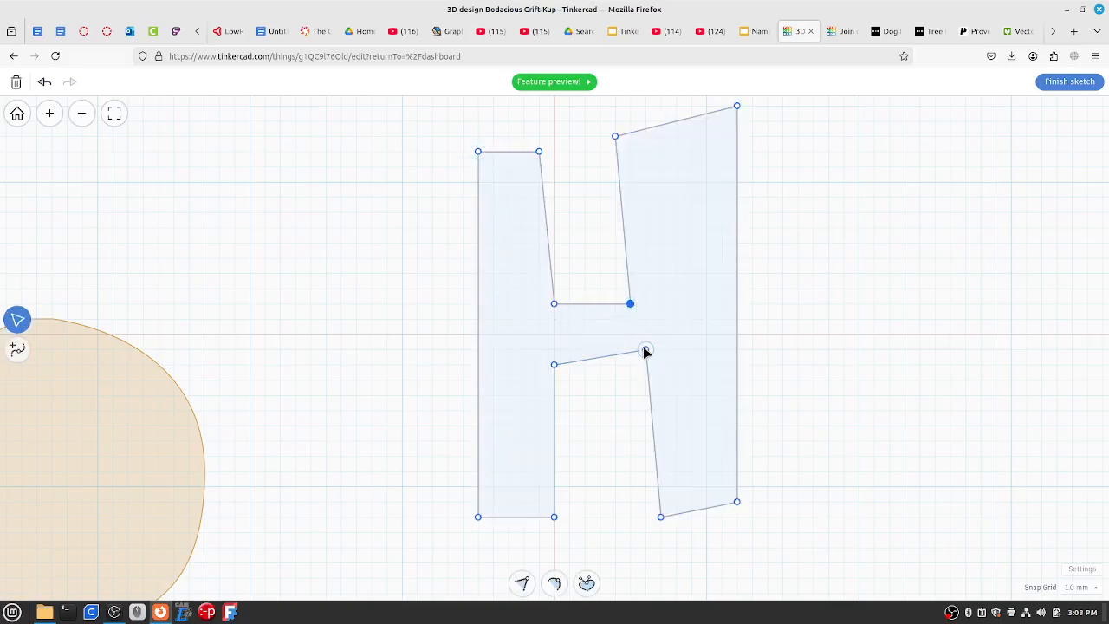
drag(646, 351, 629, 365)
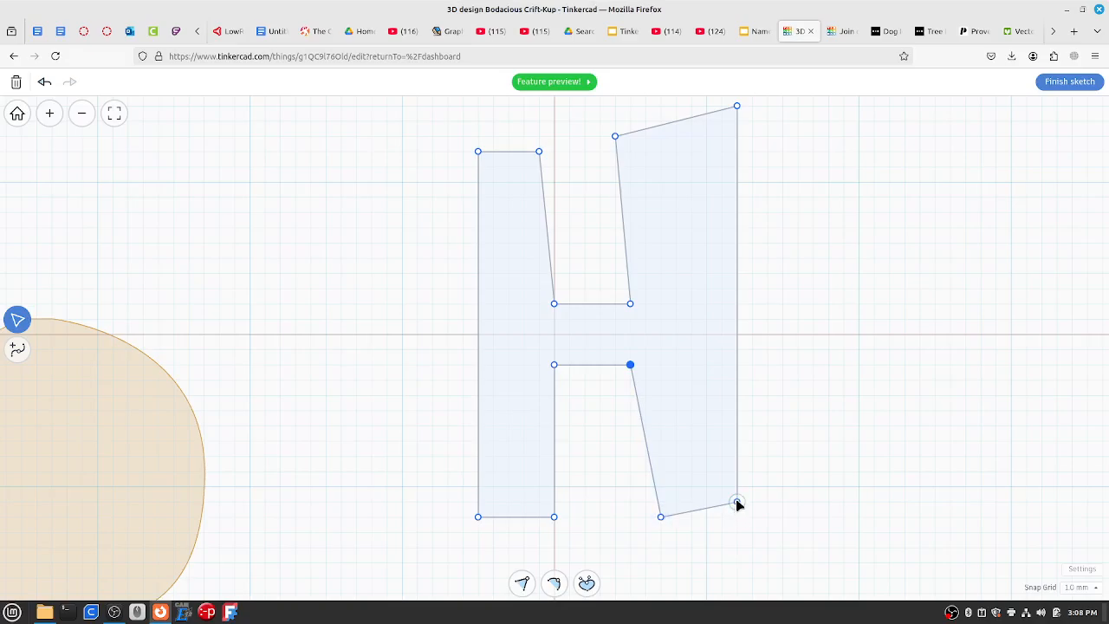
drag(736, 501, 737, 517)
click(49, 113)
click(80, 115)
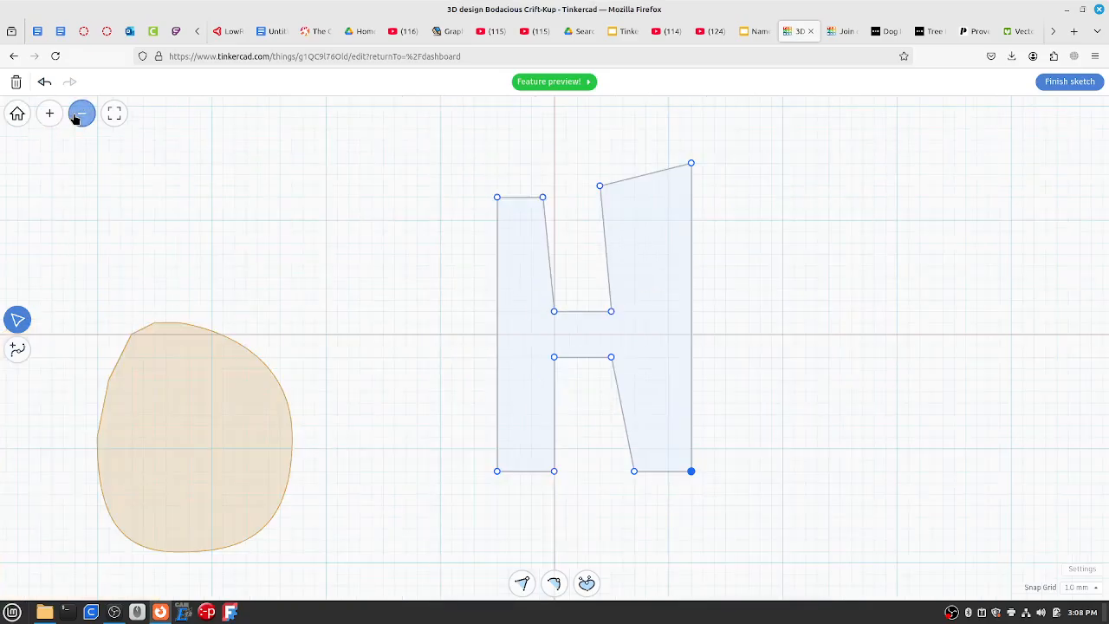
click(79, 114)
click(49, 113)
click(49, 112)
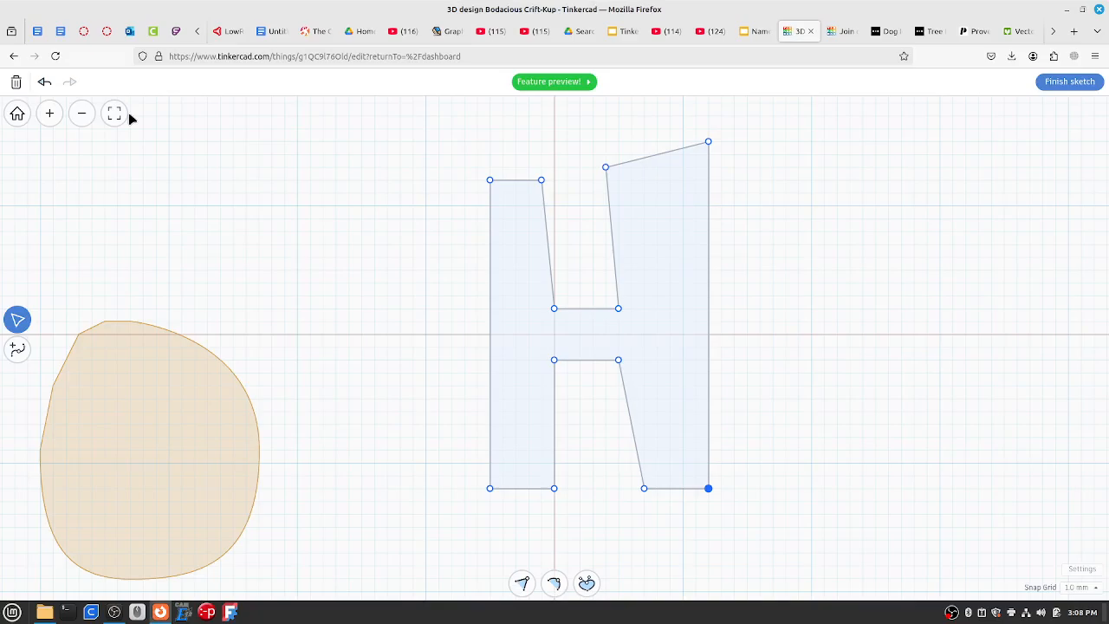
click(113, 112)
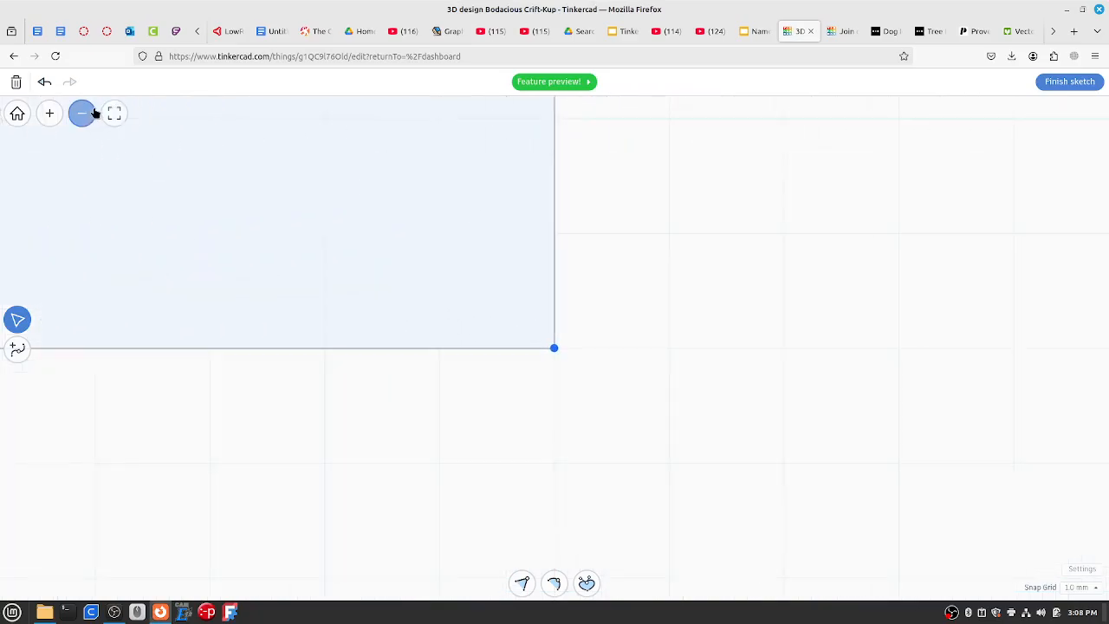
Delete the outer top corner point of the H's left stem
click(80, 113)
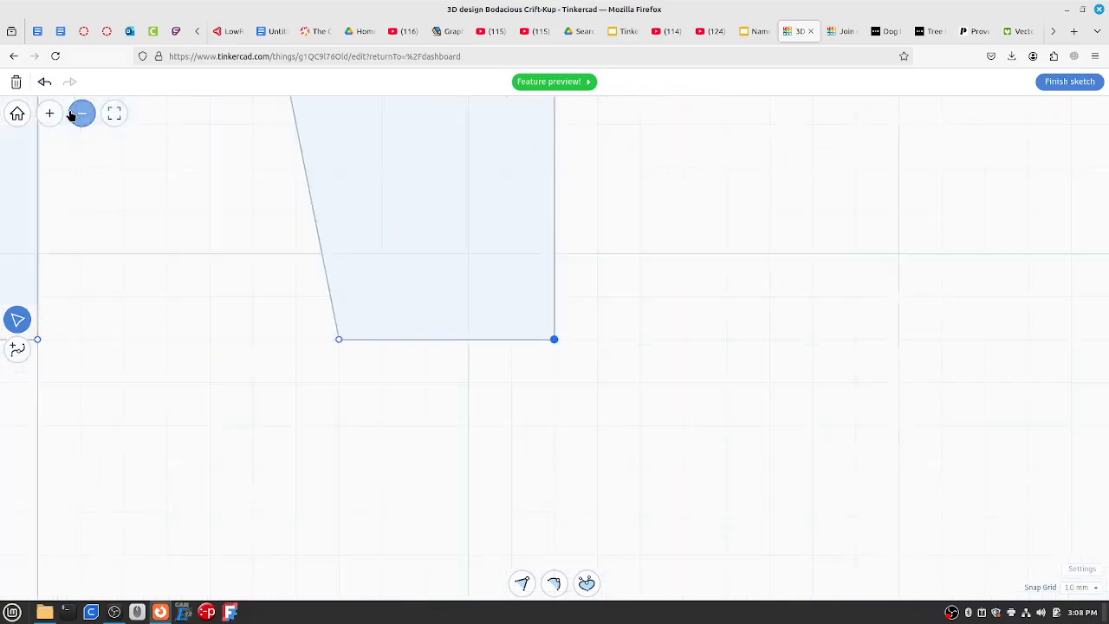
click(80, 113)
click(80, 114)
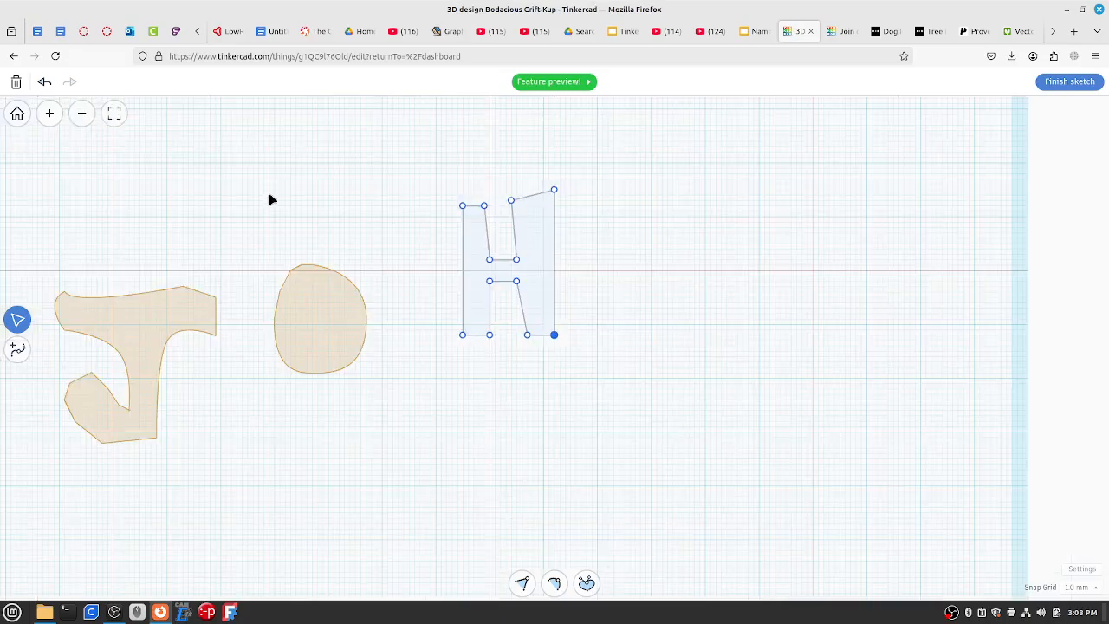
click(17, 113)
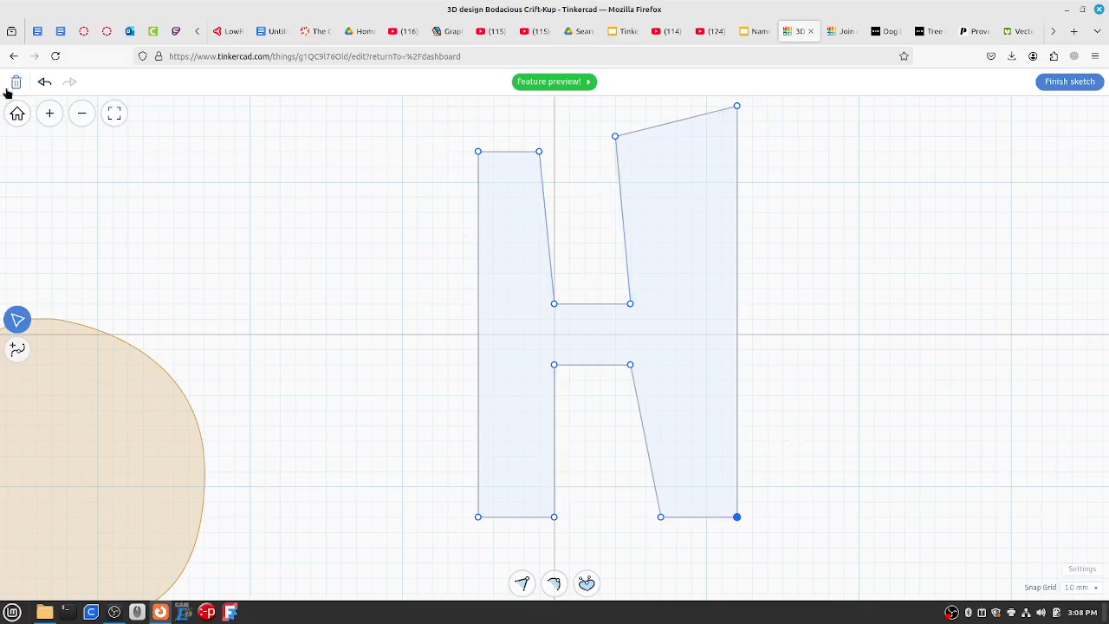
click(477, 152)
key(Delete)
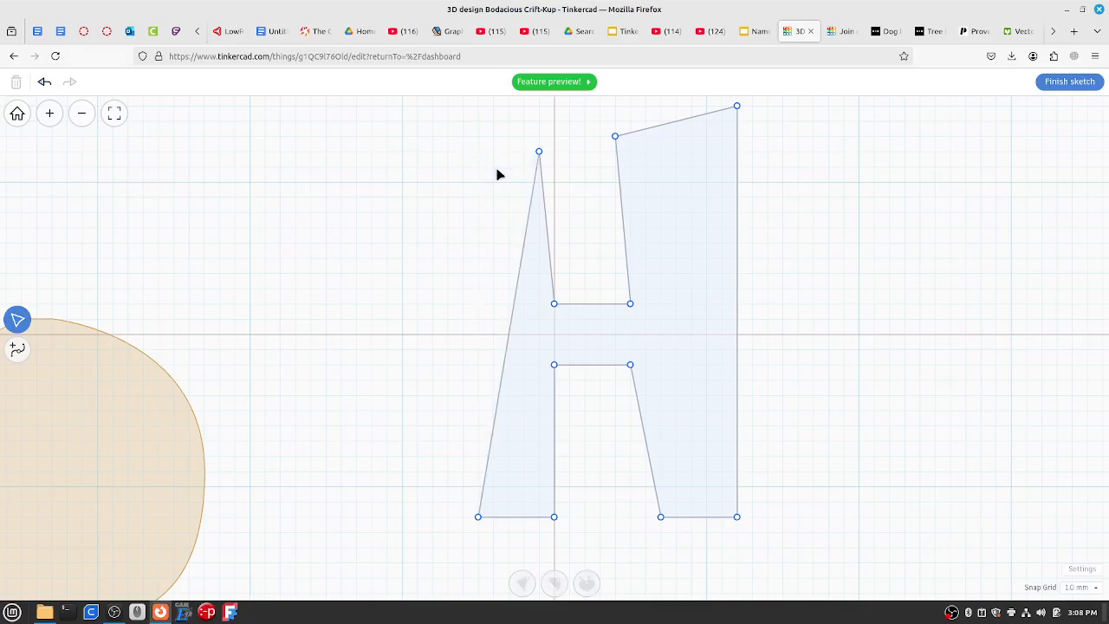
Add a point on the H's slanted left edge and move it out and up to rebuild the left stem's level top
click(23, 354)
click(520, 256)
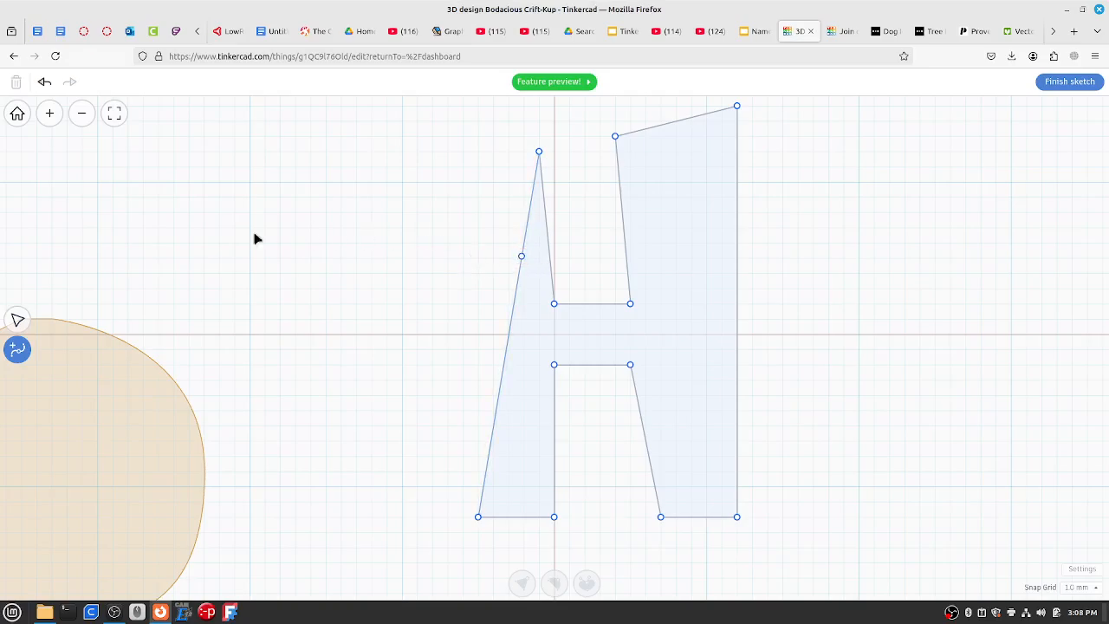
click(18, 320)
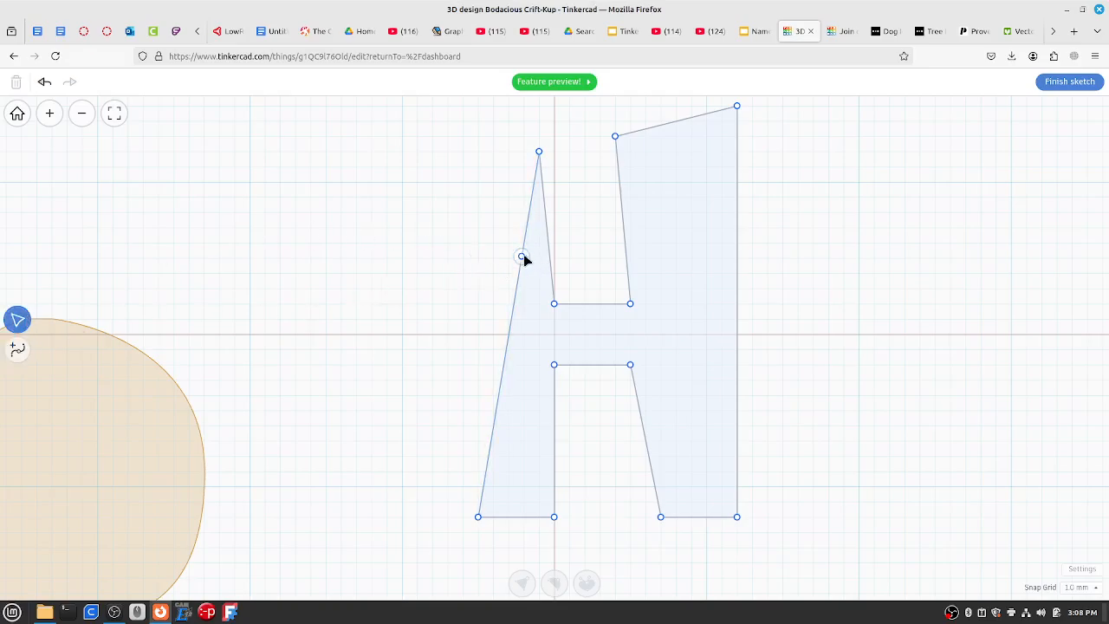
drag(521, 256, 447, 152)
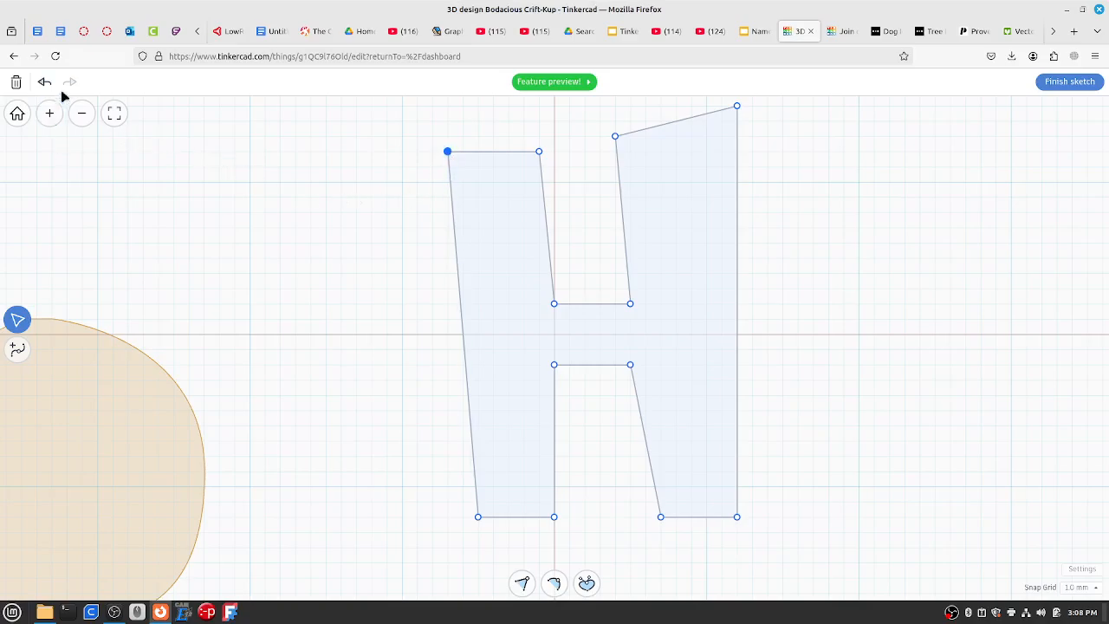
click(362, 186)
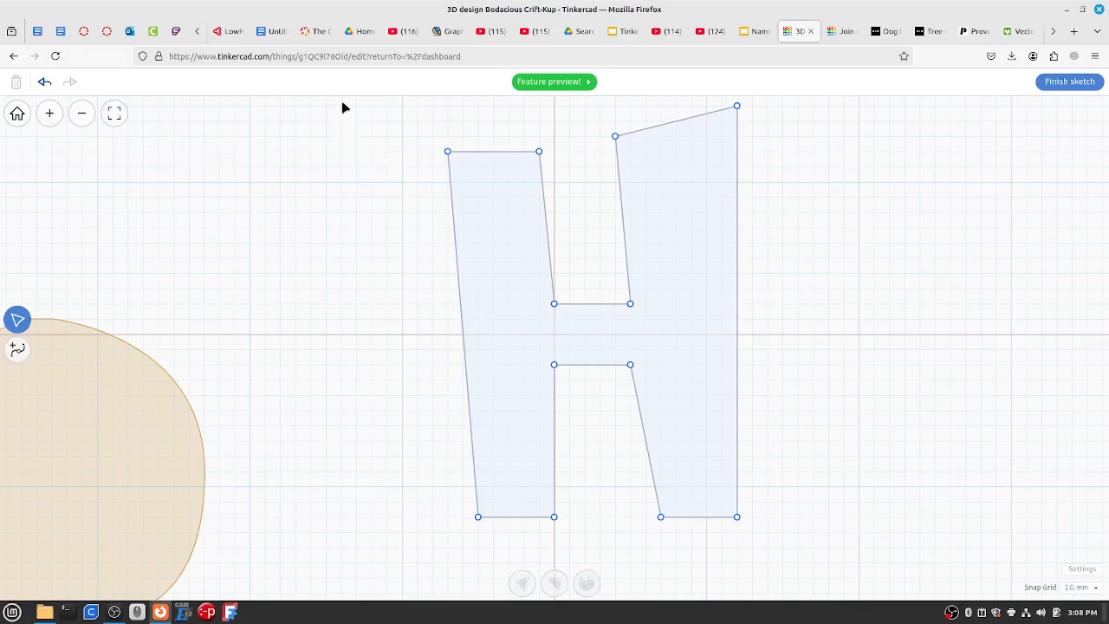
Try selecting the two top points of the H's left stem and the entire outline, and clear the selection
drag(342, 107, 565, 198)
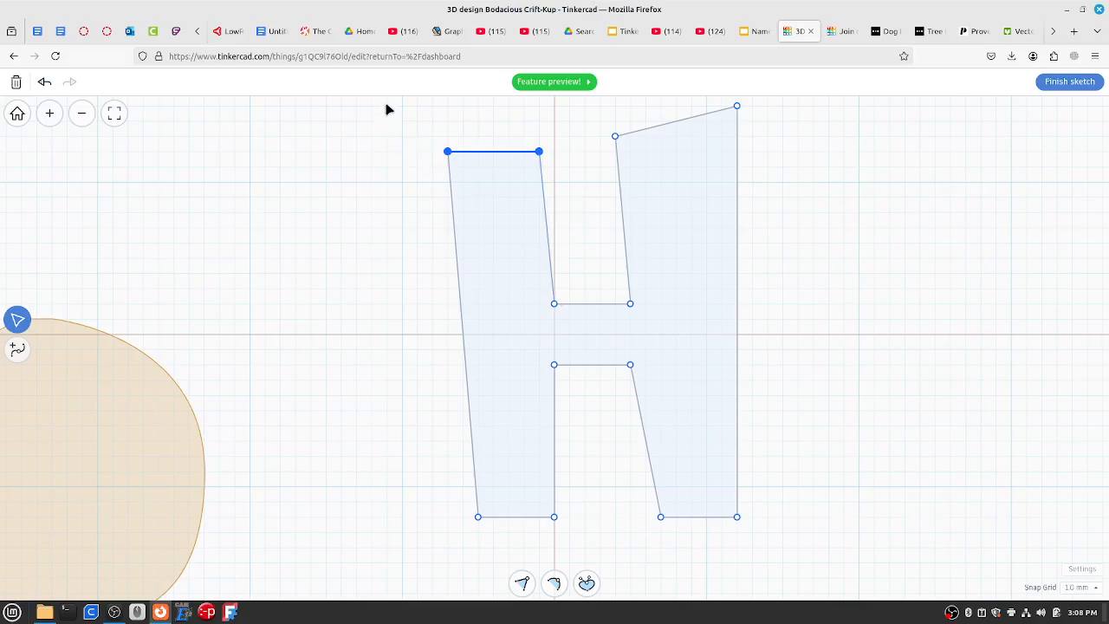
drag(387, 104, 820, 565)
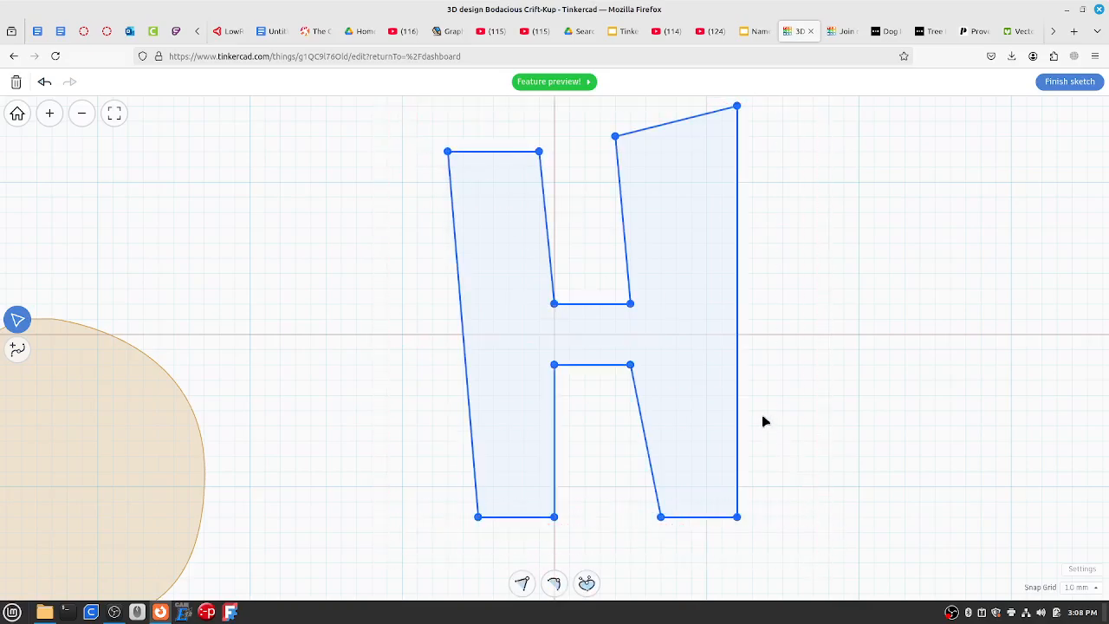
click(273, 180)
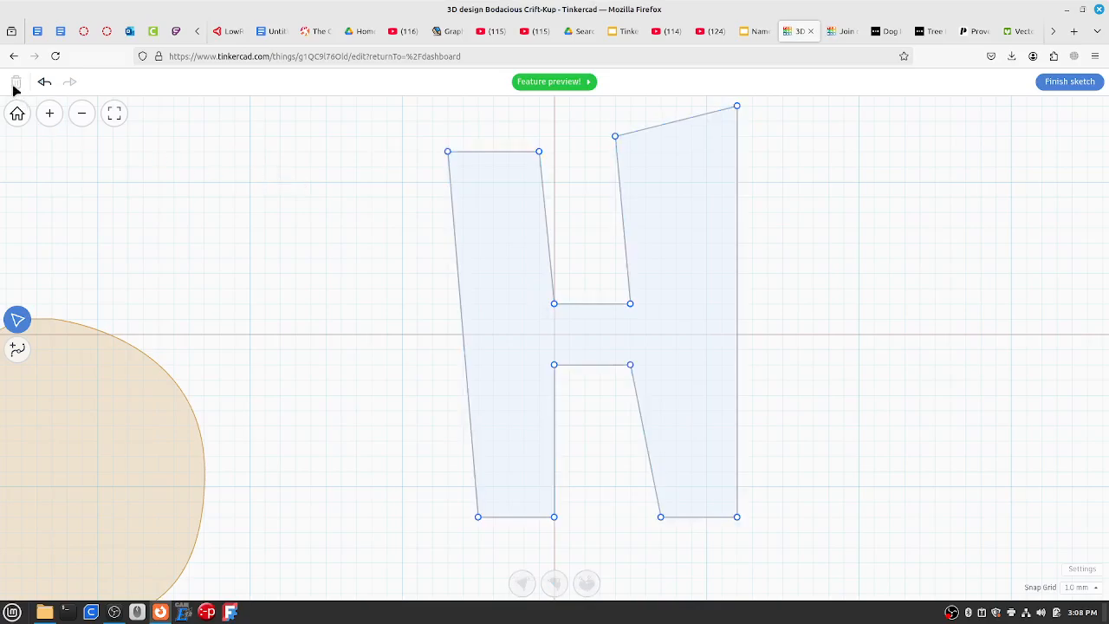
click(483, 223)
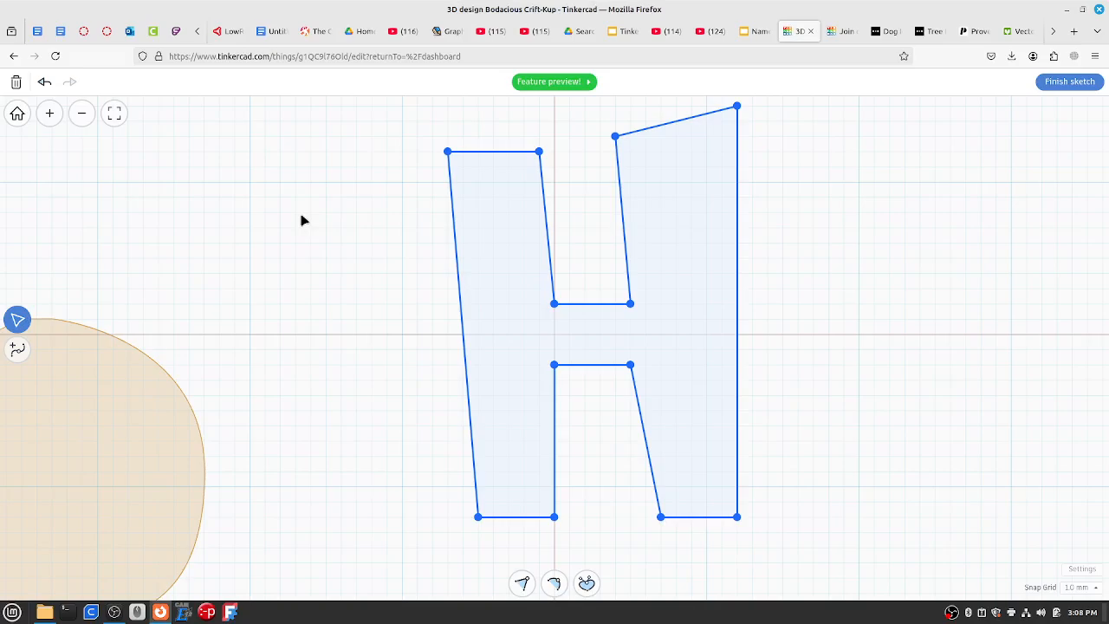
click(353, 233)
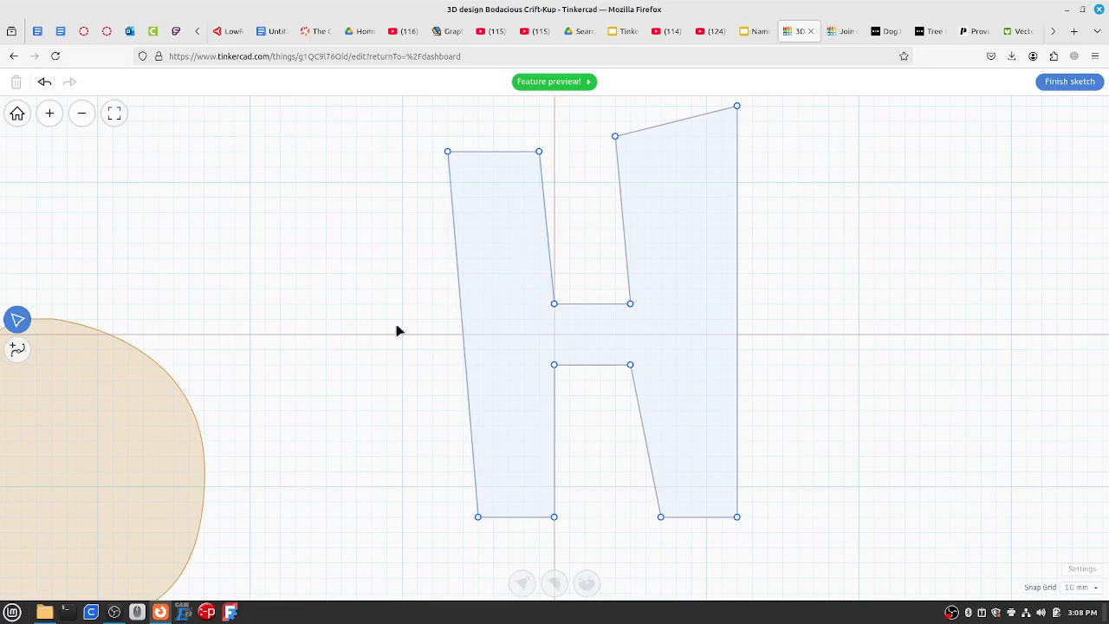
Nudge the right stem's upper inner edge outward and, with the snap grid at 0.5 mm, lower both top corners to level that stem's top
mouse_move(630, 297)
mouse_down()
mouse_move(654, 315)
mouse_move(635, 294)
mouse_up()
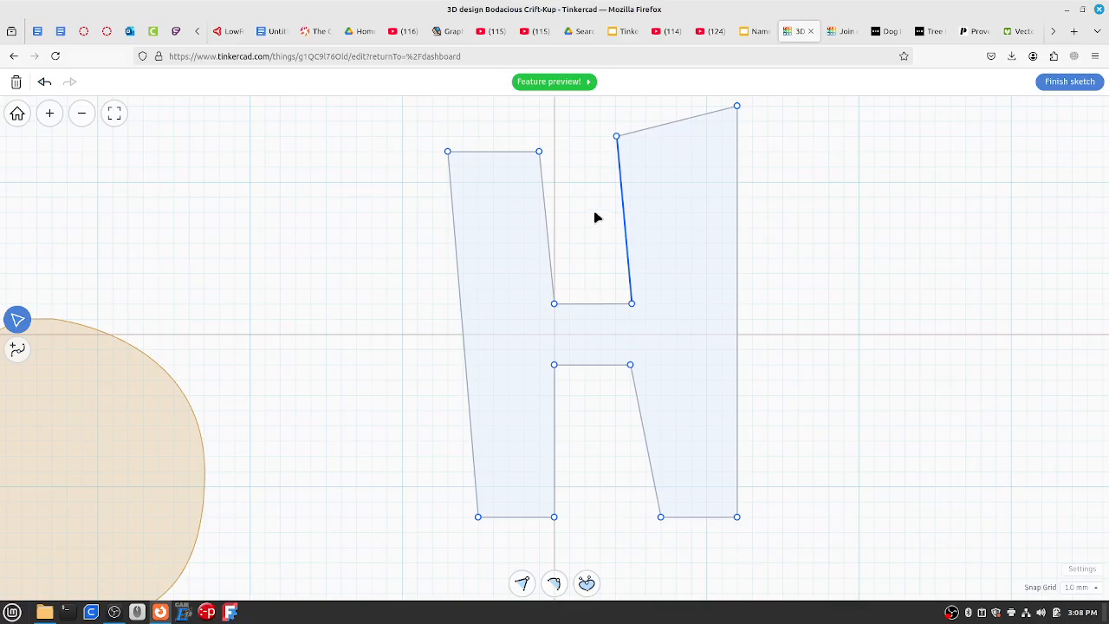
click(1077, 588)
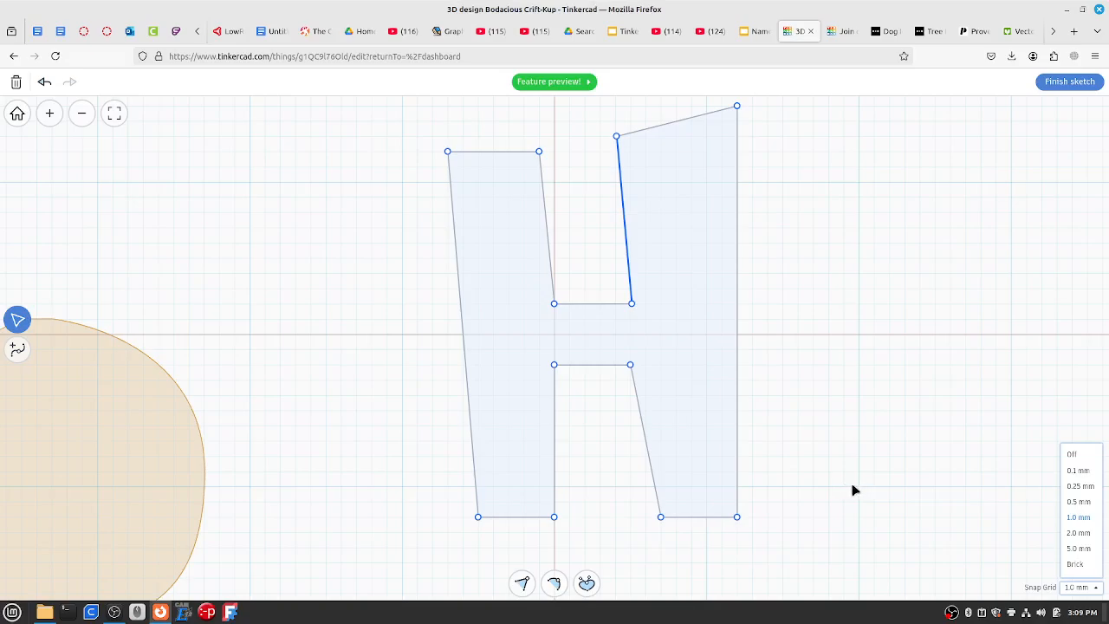
click(1078, 502)
drag(616, 137, 615, 146)
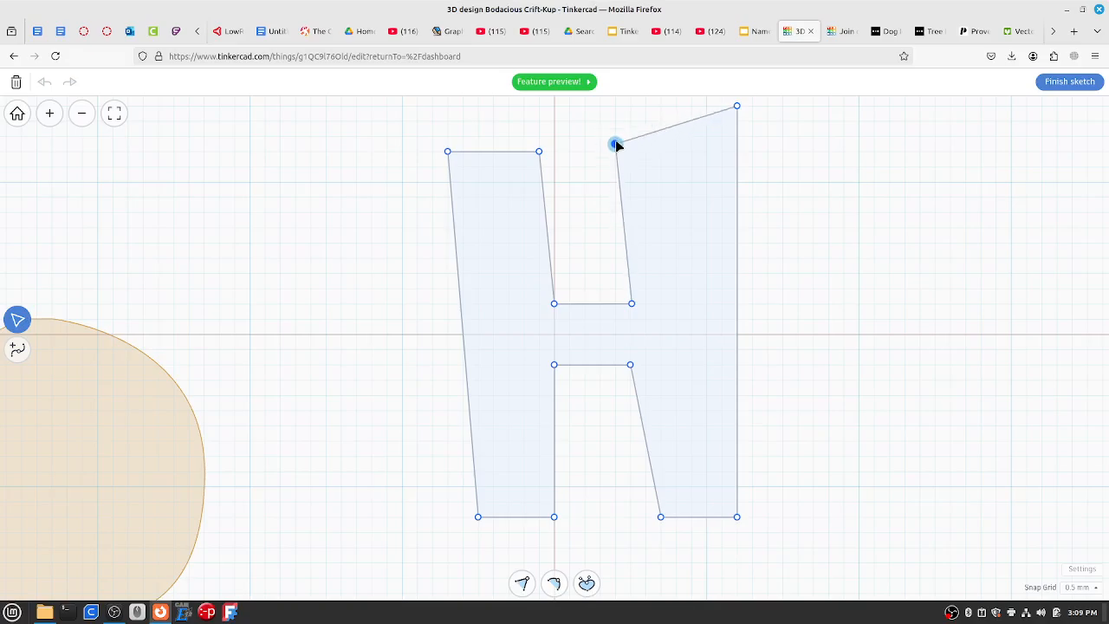
drag(737, 108, 730, 145)
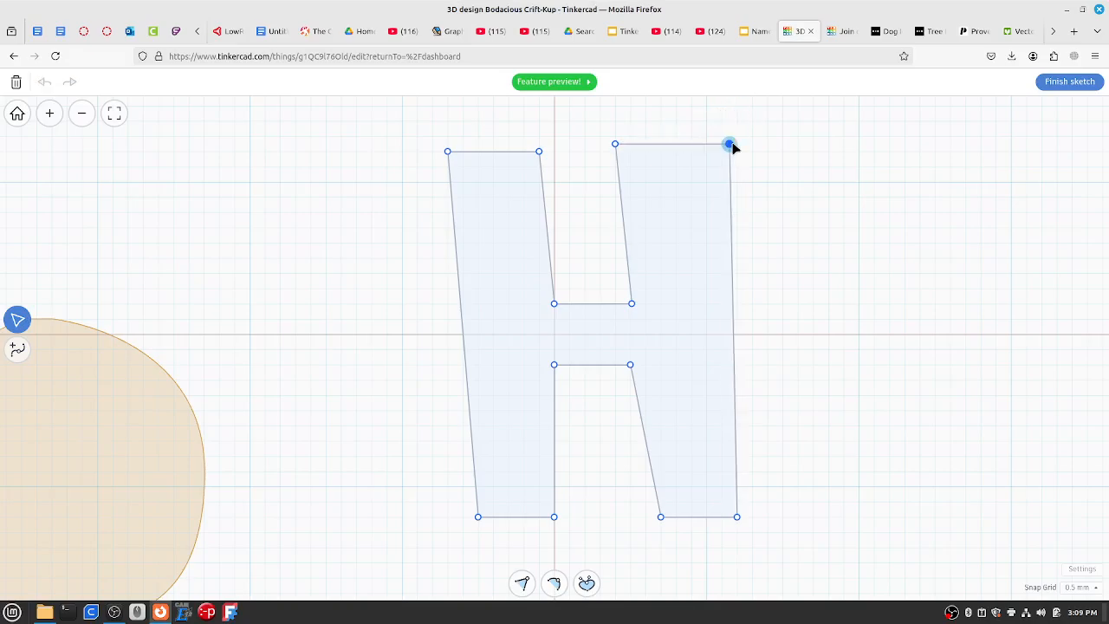
Finish the H sketch and line up the O and H beside the J, moving the H about 18.5 mm left and 14 mm forward
click(1079, 588)
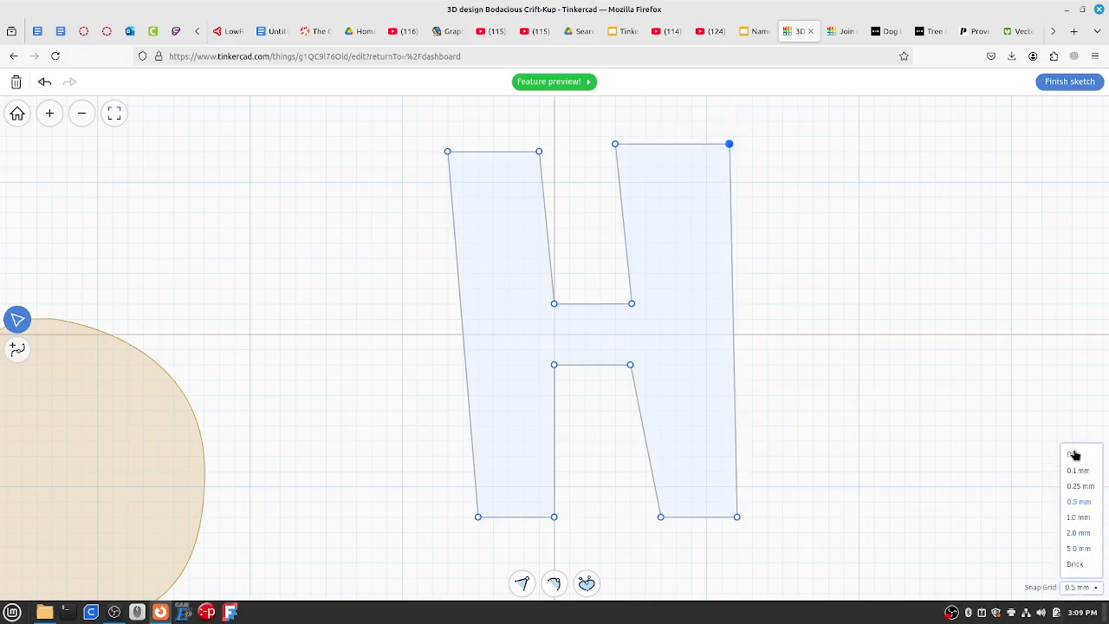
click(1050, 536)
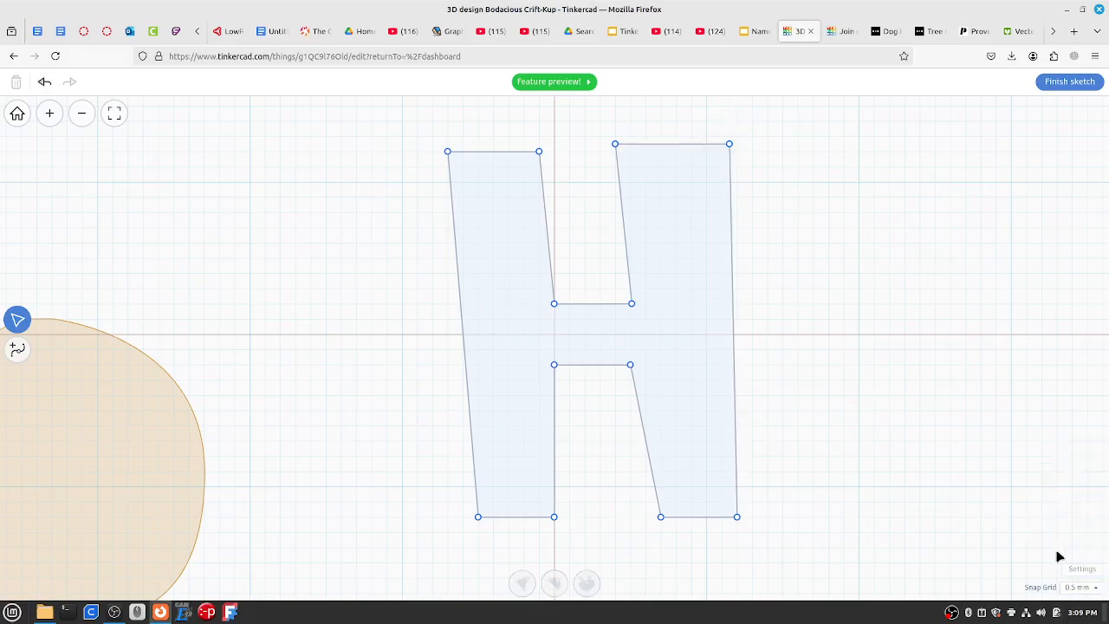
click(1059, 84)
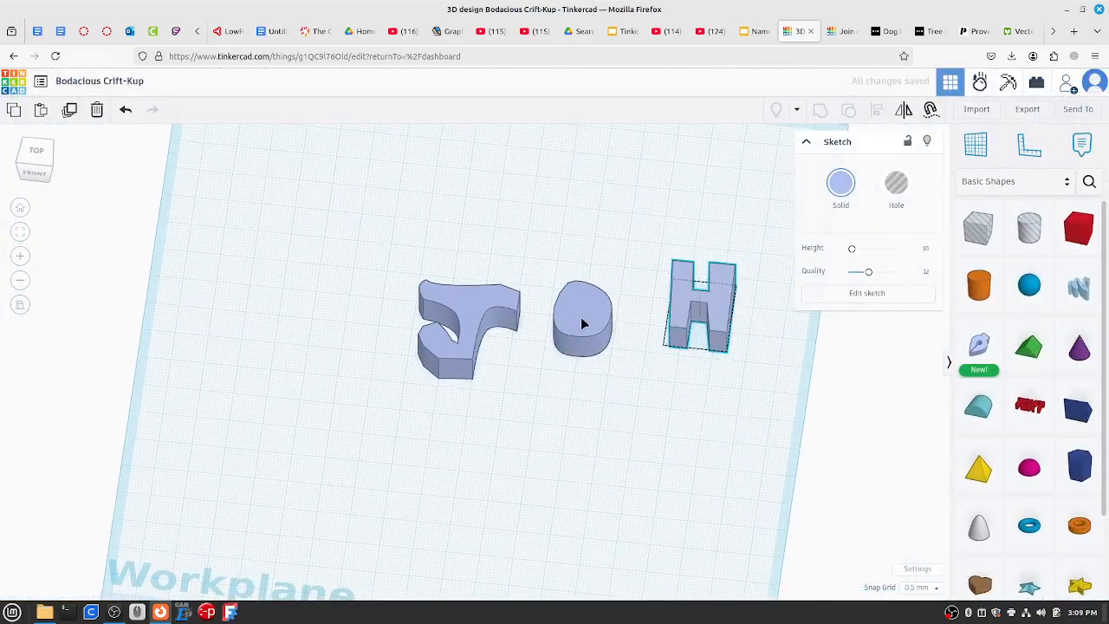
drag(584, 322, 560, 341)
drag(690, 299, 626, 329)
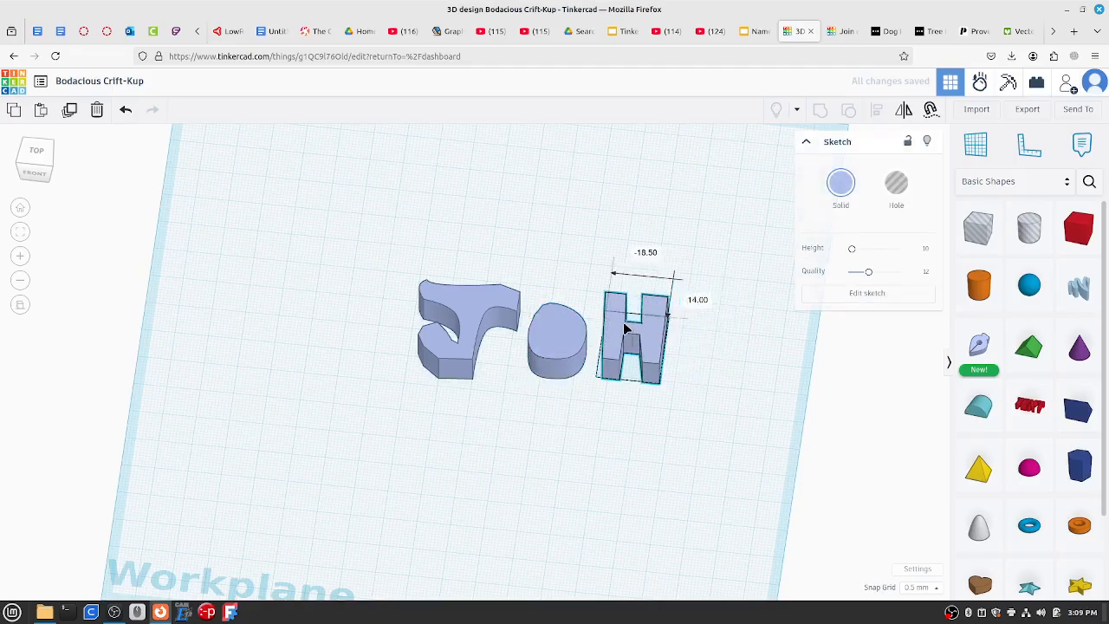
right_drag(344, 252, 367, 270)
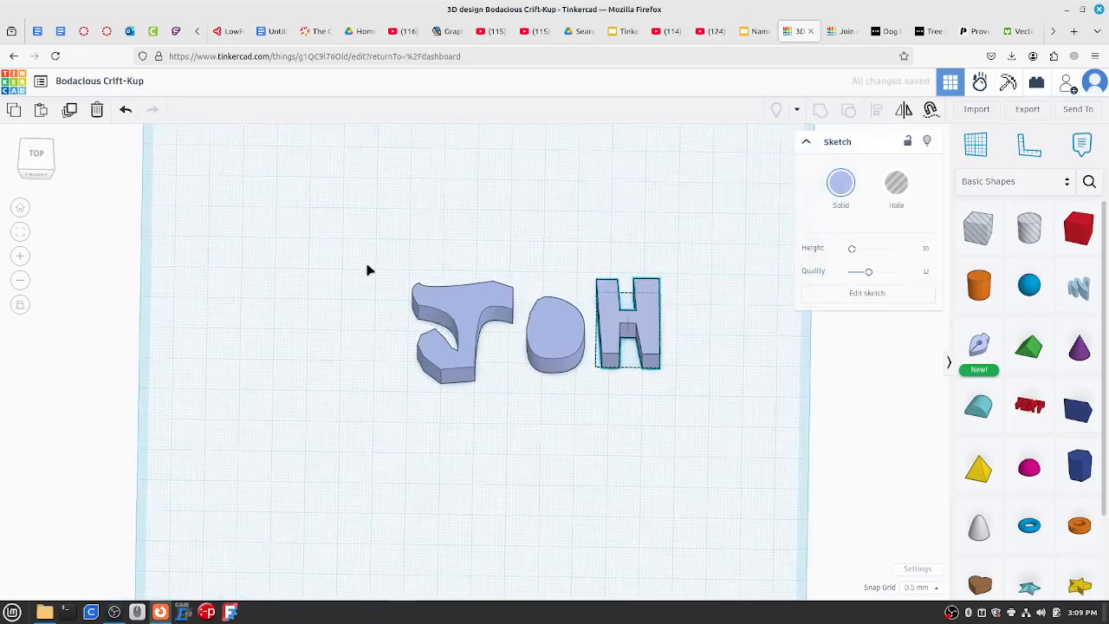
Return to the dashboard and add the Bodacious Crift-Kup design to the "Name wit Pen" activity of the Period 1 class
click(12, 84)
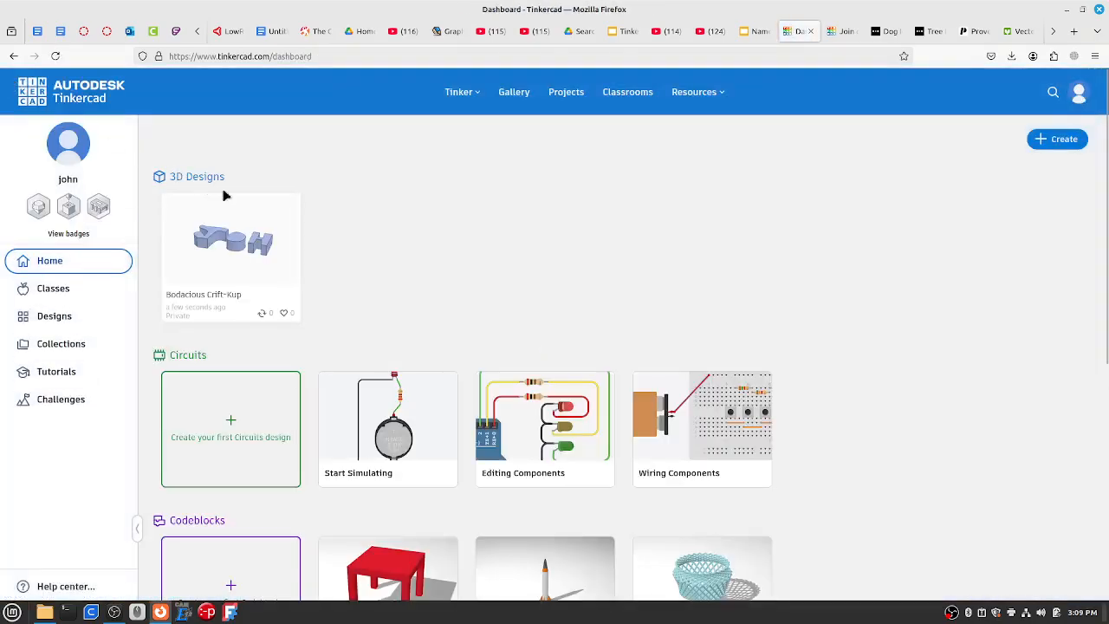
mouse_move(243, 247)
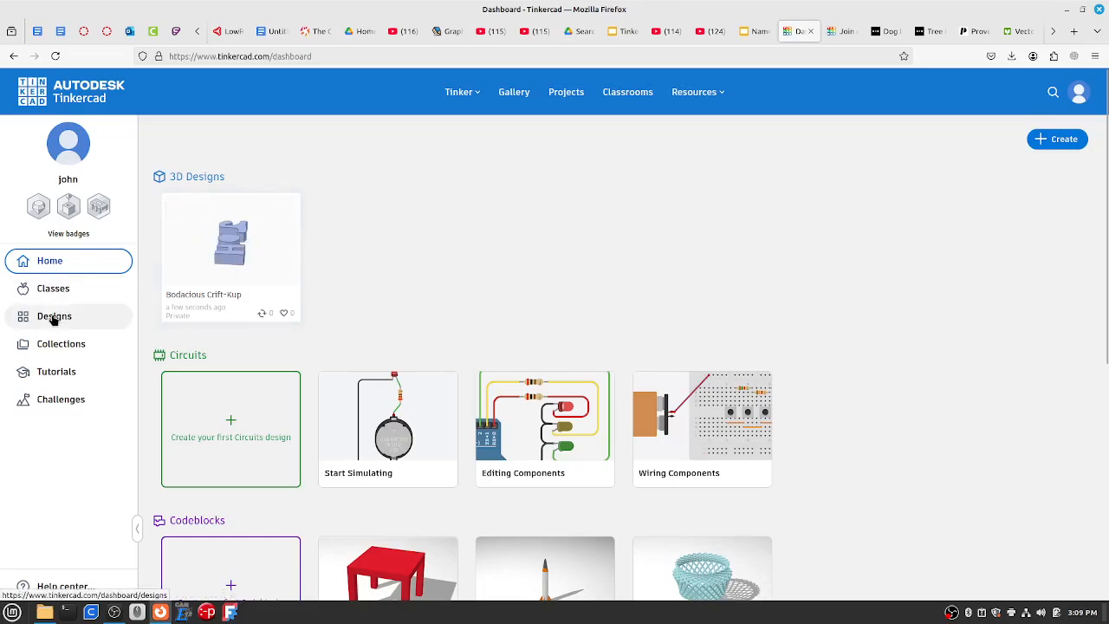
mouse_move(279, 249)
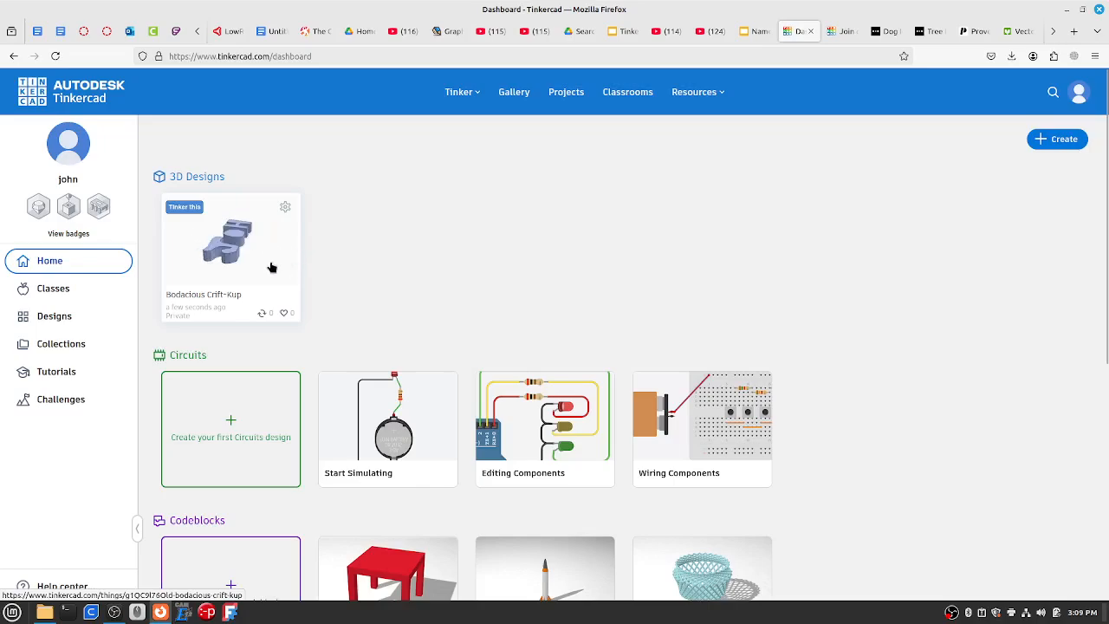
click(285, 210)
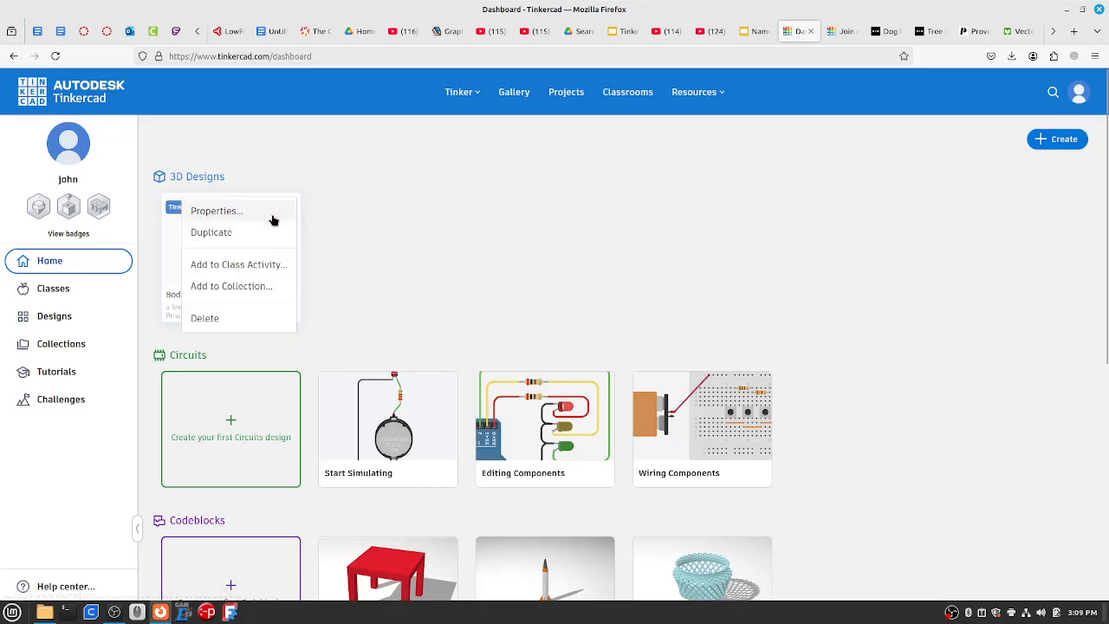
click(236, 265)
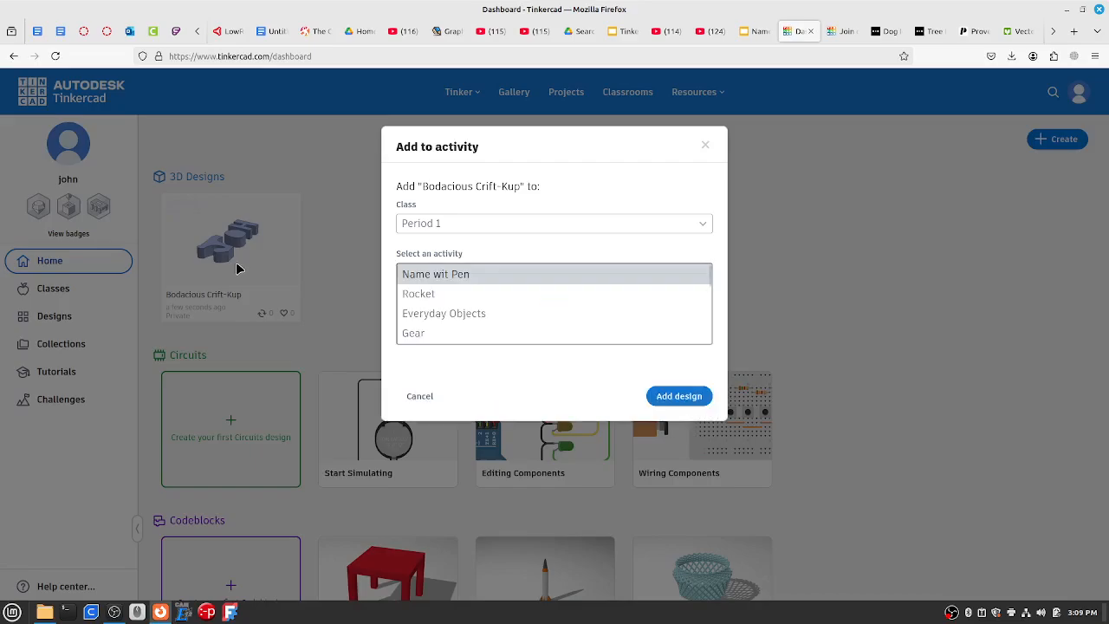
click(425, 227)
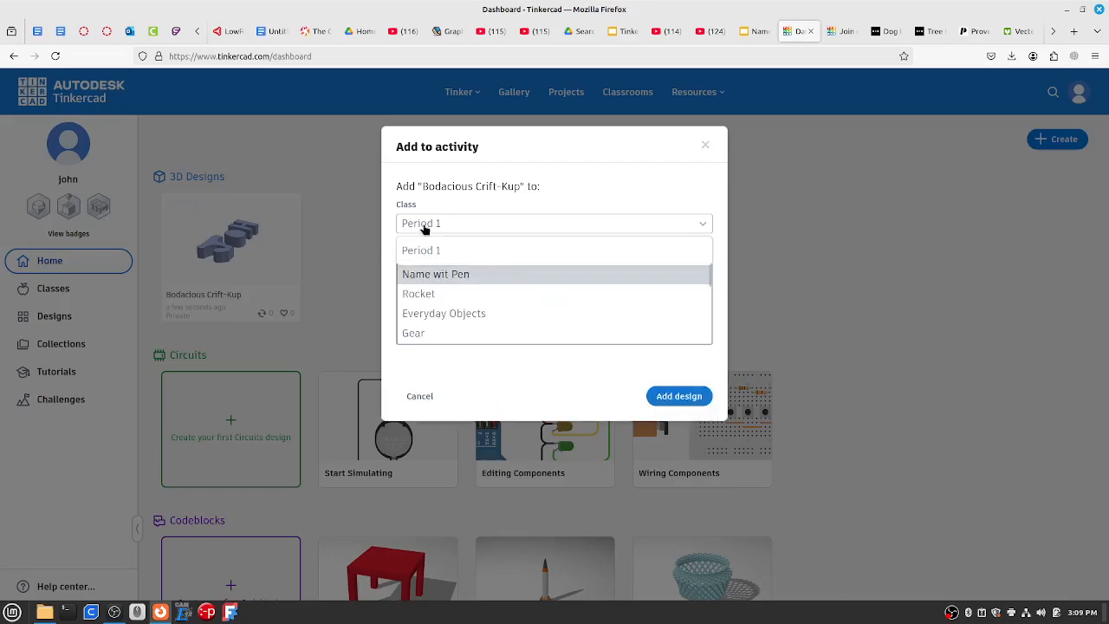
click(429, 251)
click(439, 276)
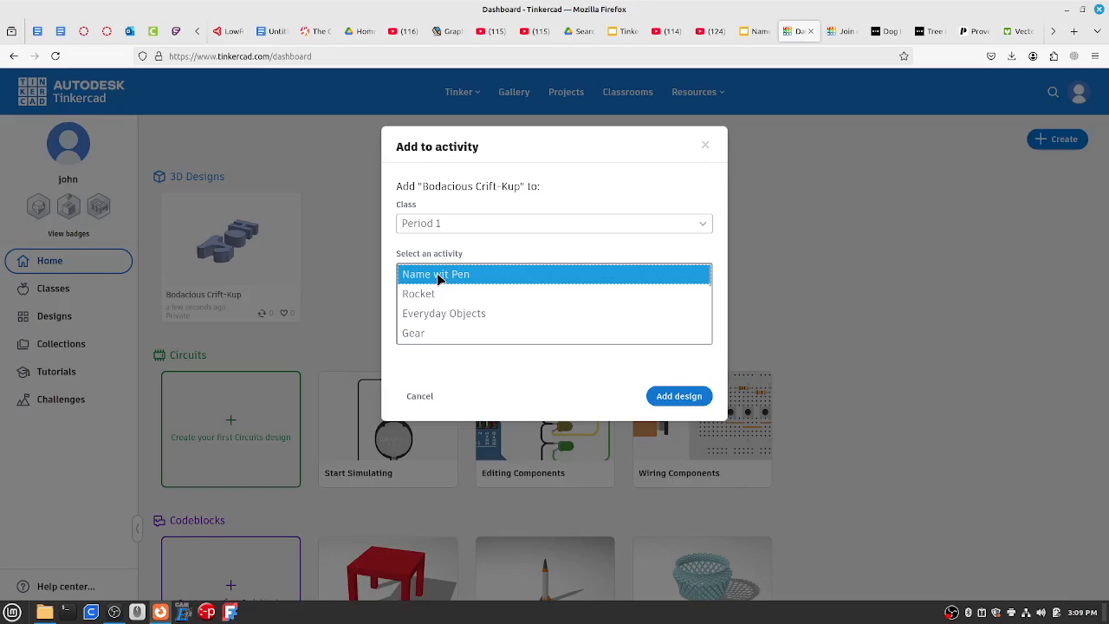
click(678, 396)
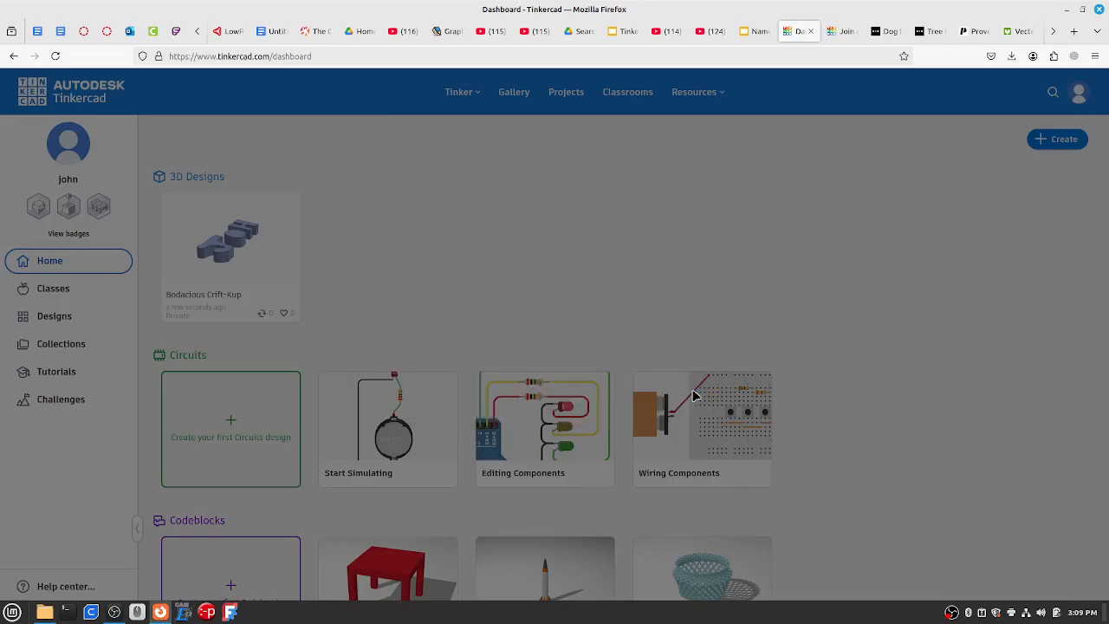